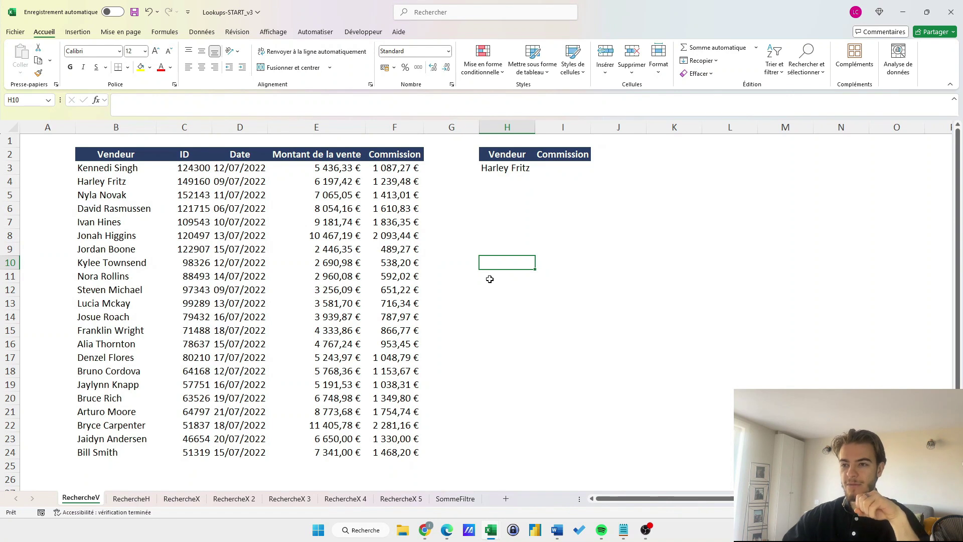
Examine the sales table B2:F24 and the lookup area H2:I3, matching the vendor in H3 to the corresponding commission.
key("Up")
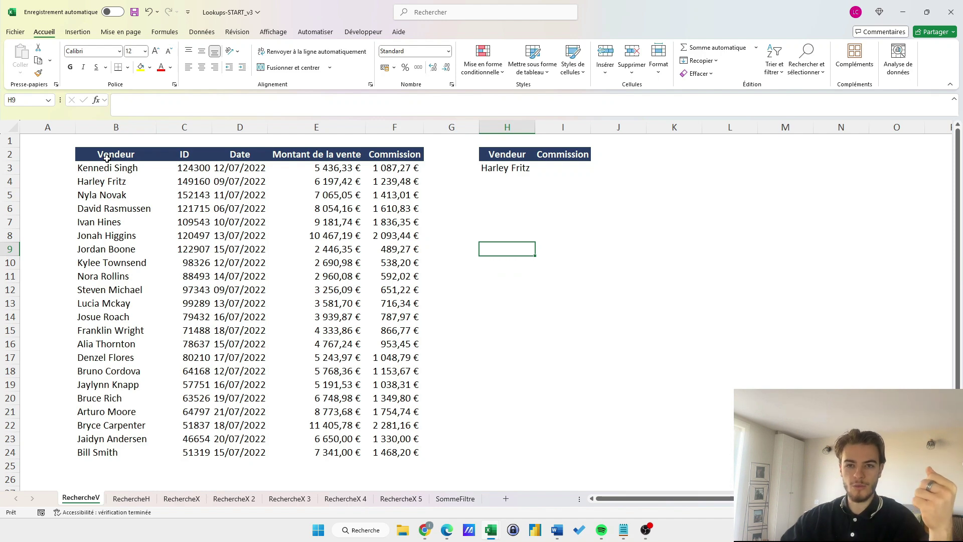
left_click_drag(108, 157, 393, 453)
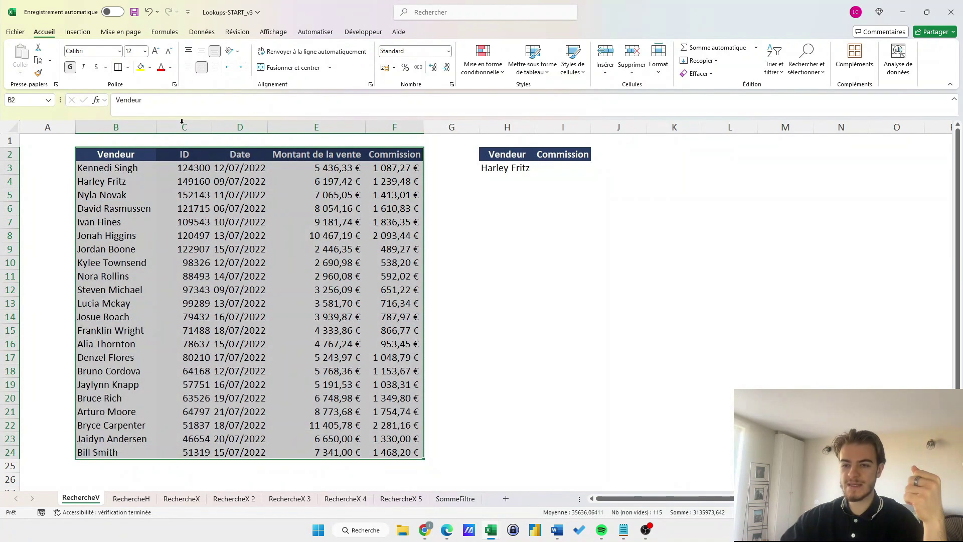
left_click(184, 127)
left_click(239, 126)
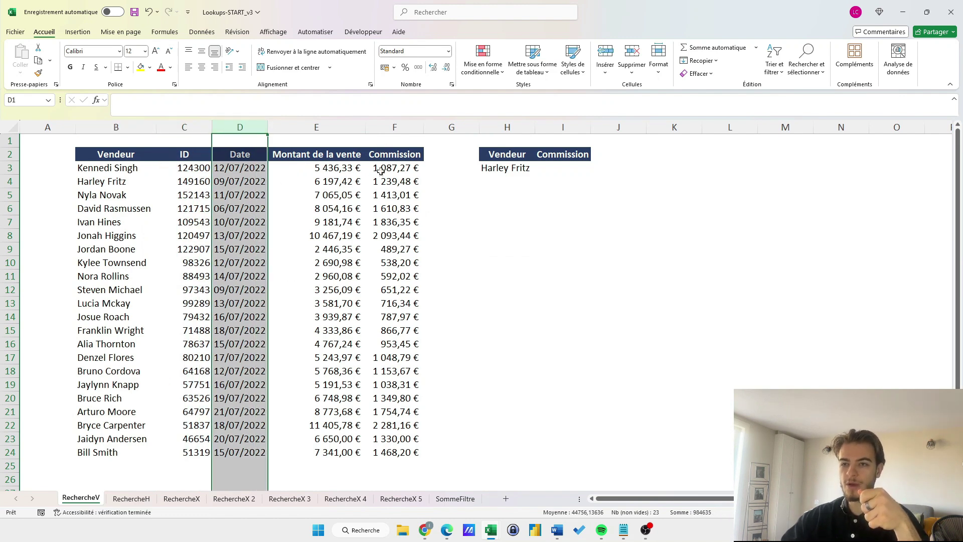
left_click(559, 154)
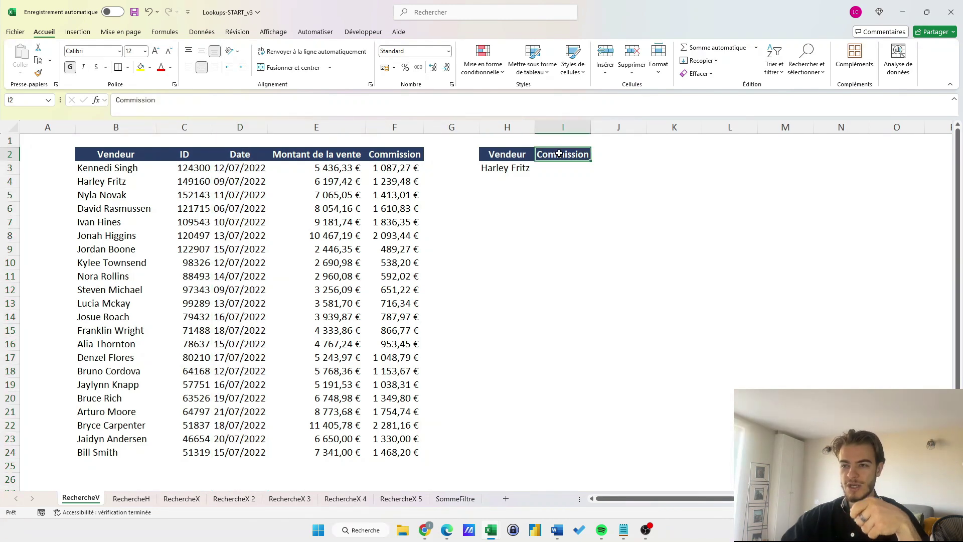
left_click(497, 154)
left_click(490, 169)
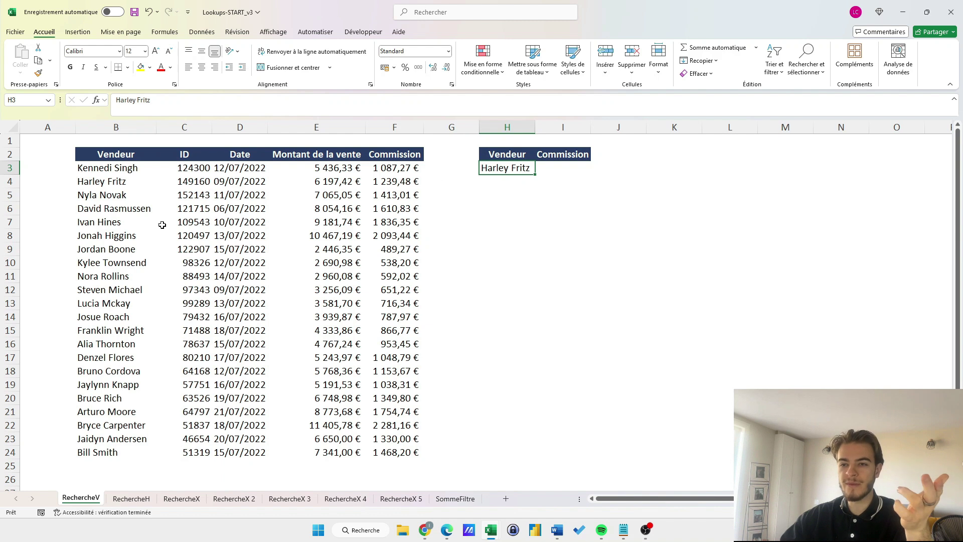
left_click(389, 181)
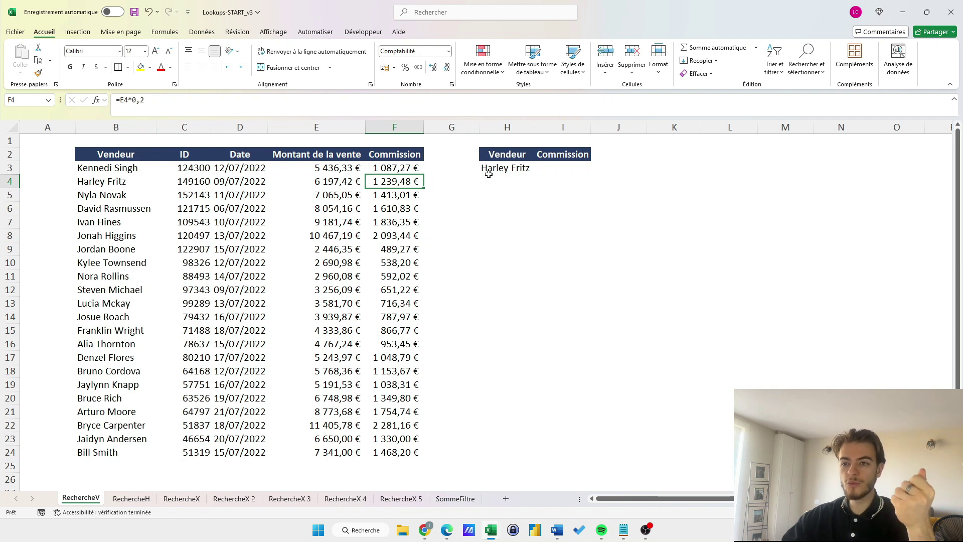
left_click(576, 168)
left_click(379, 182)
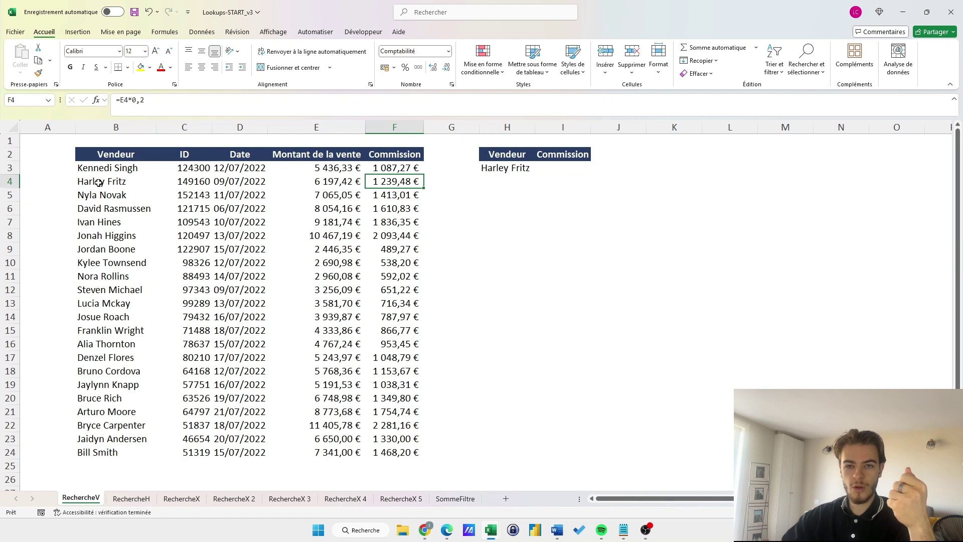
left_click(99, 182)
Enter =RECHERCHEV(H3;B2:F24;5;FAUX) in cell I3 to return the vendor's commission with an exact match.
left_click(565, 169)
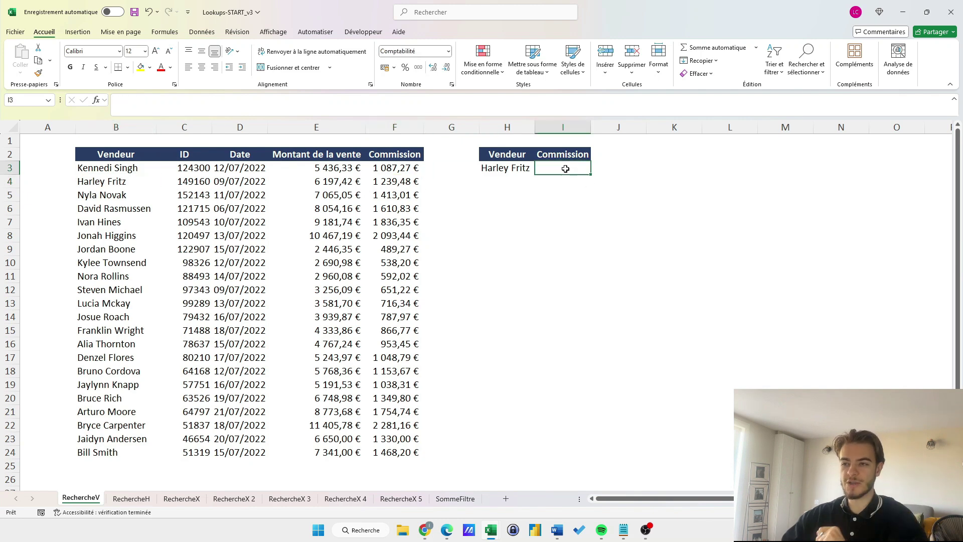
type("=rech")
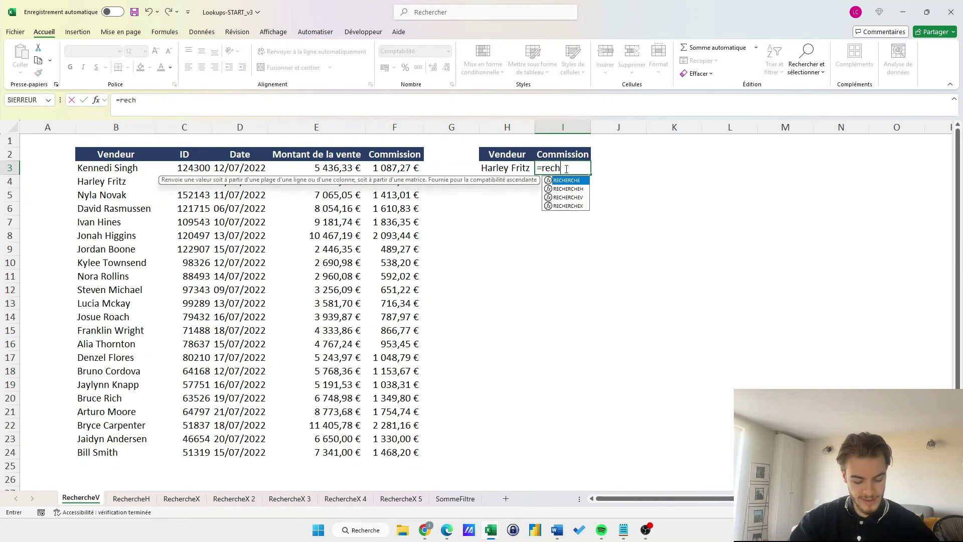
double_click(569, 198)
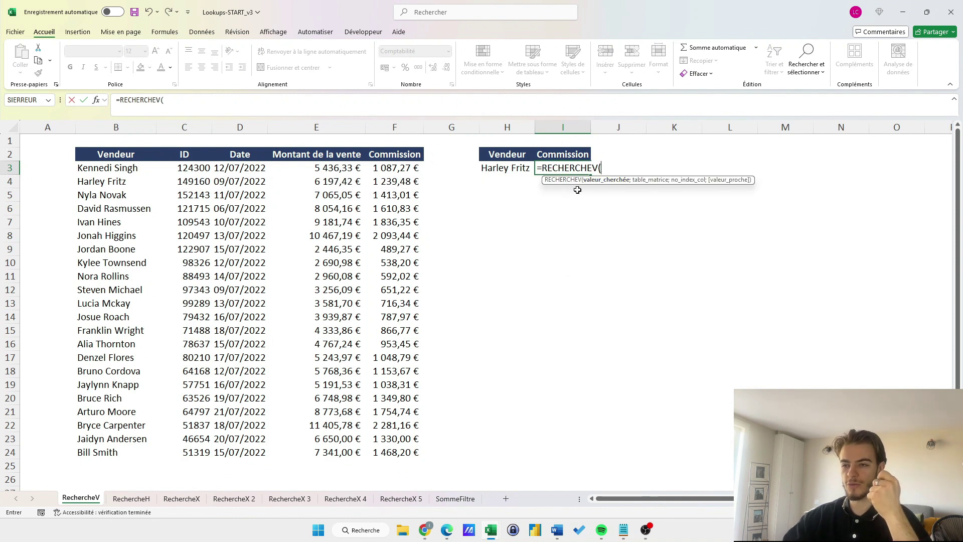
left_click(496, 170)
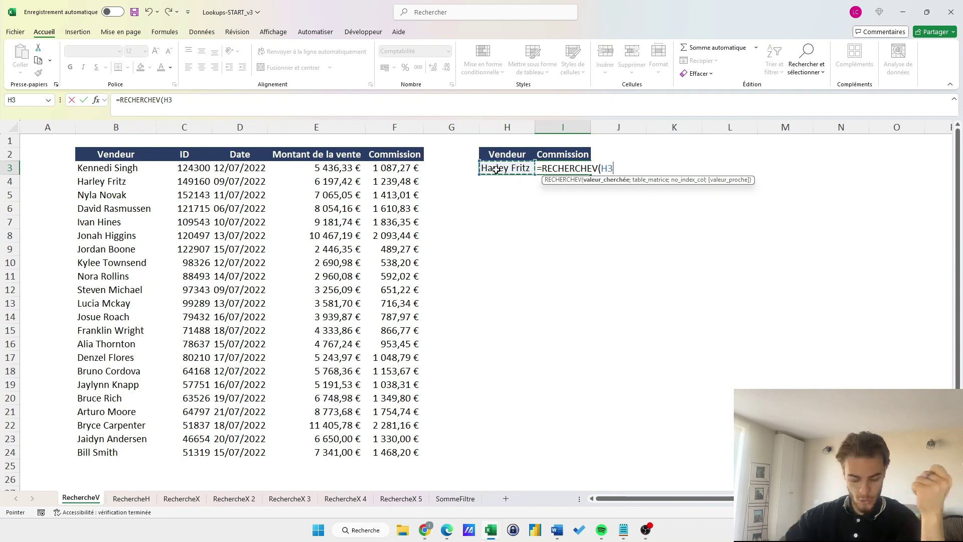
type(";")
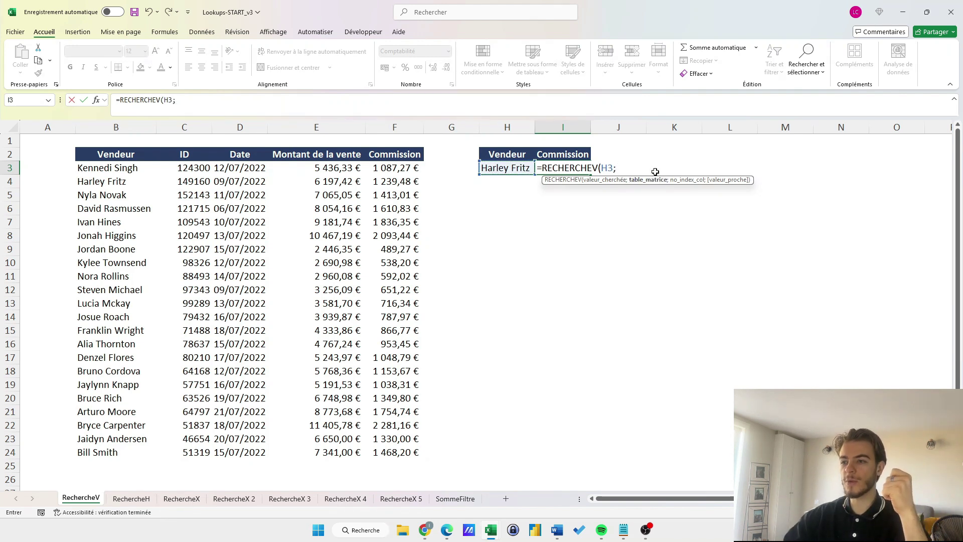
left_click_drag(118, 153, 386, 459)
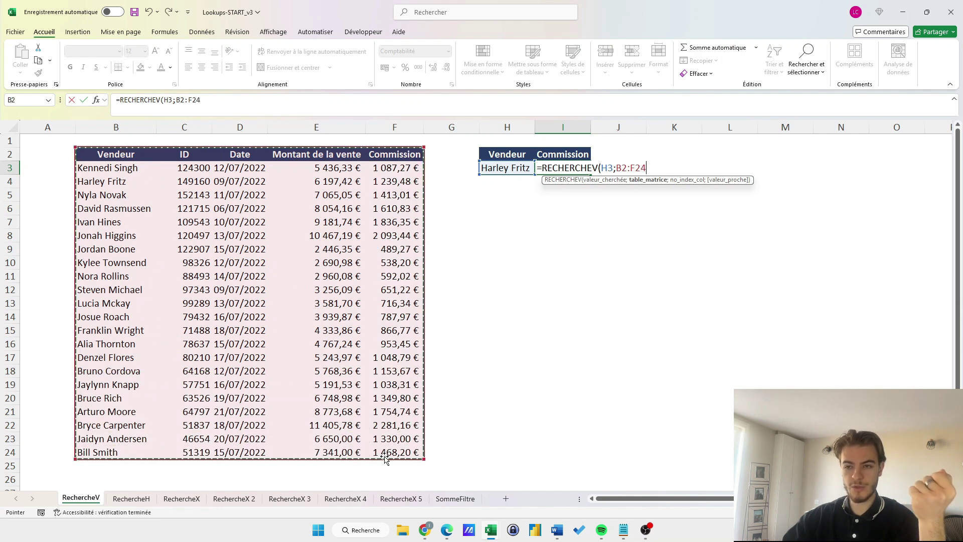
type(";")
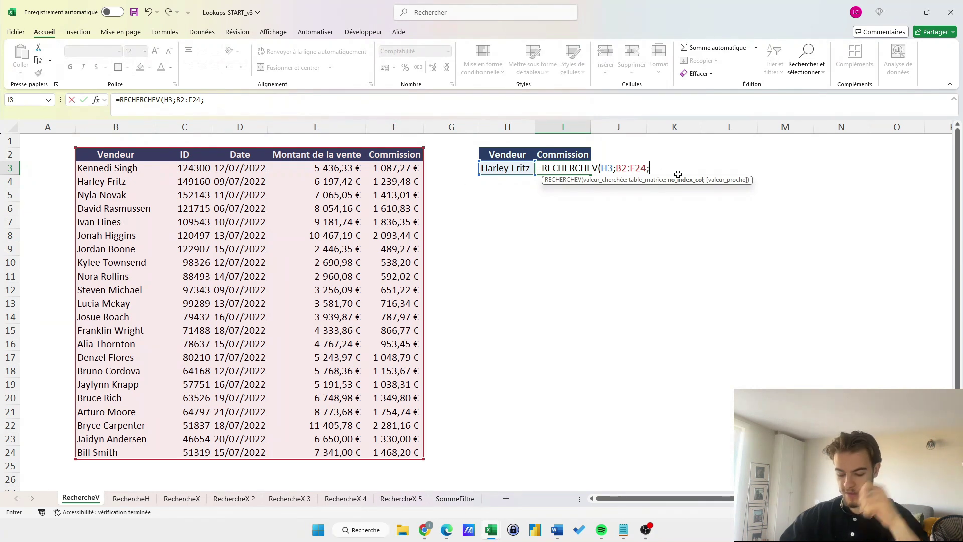
type(";")
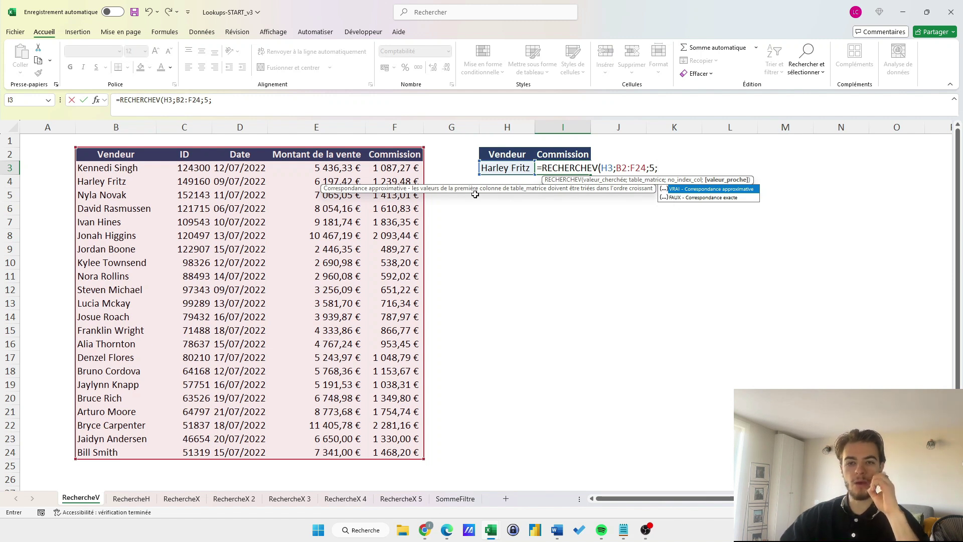
double_click(701, 197)
type(")")
key("Return")
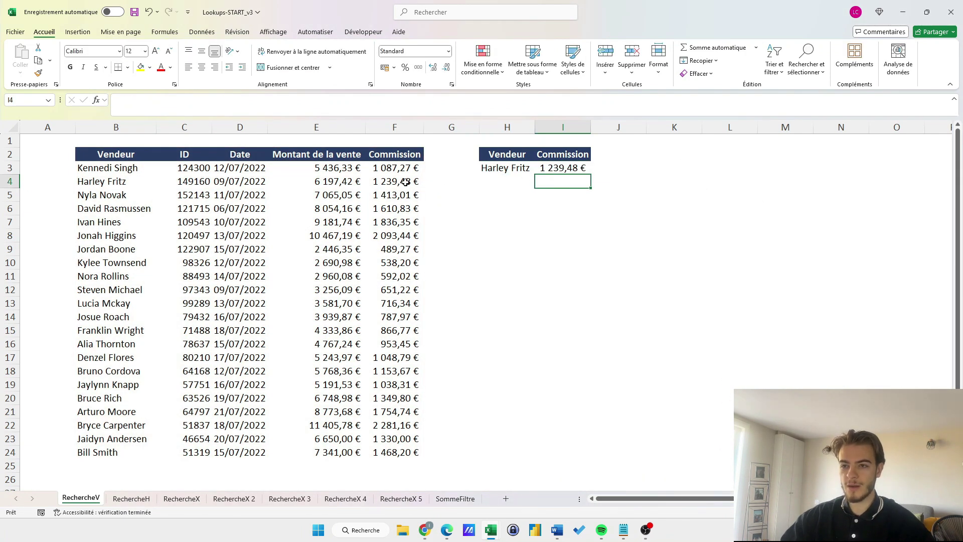
left_click(550, 166)
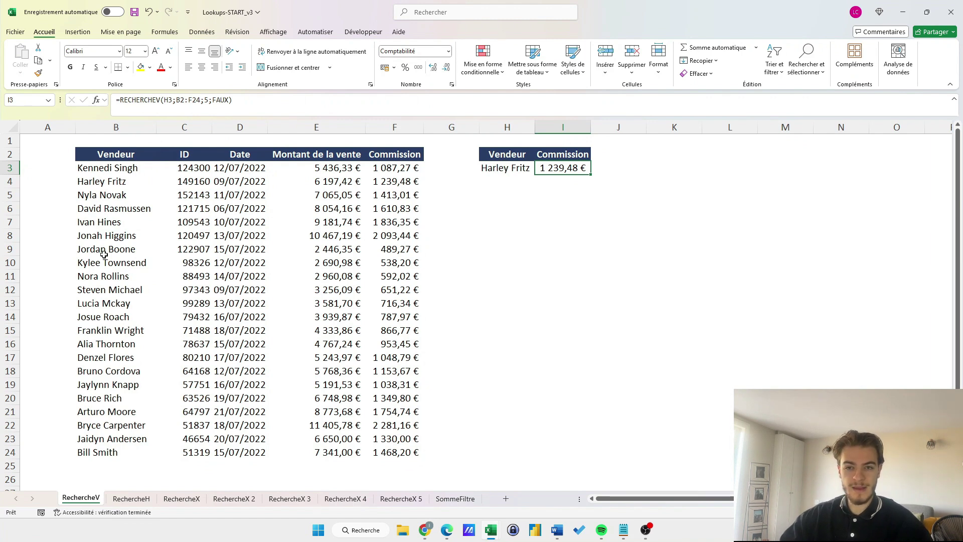
left_click_drag(105, 152, 411, 452)
left_click_drag(444, 159, 785, 169)
left_click(65, 159)
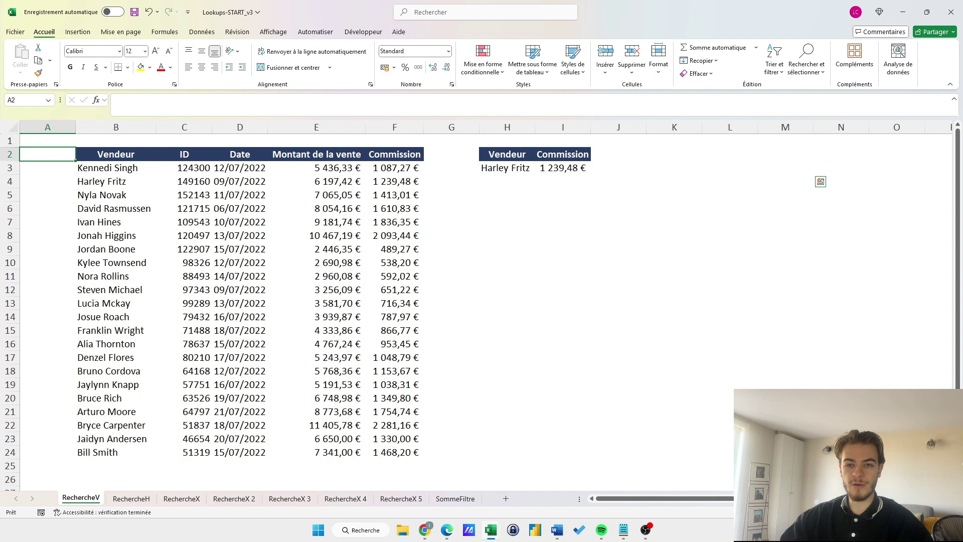
left_click(104, 153)
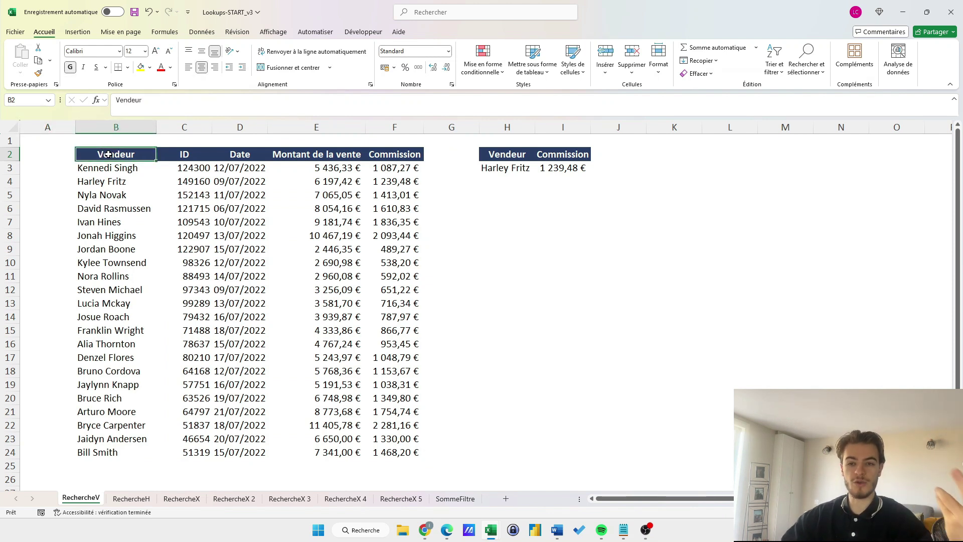
left_click_drag(108, 154, 383, 454)
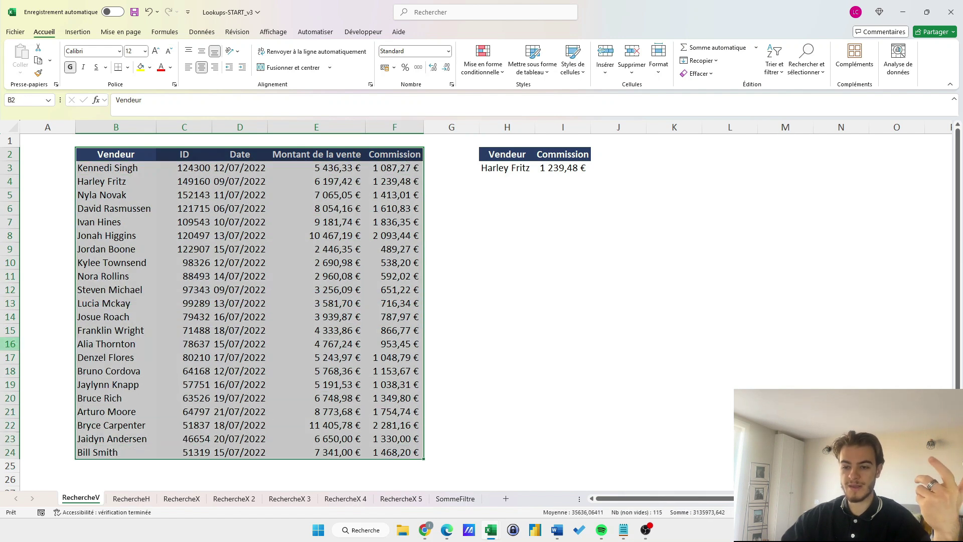
left_click(520, 236)
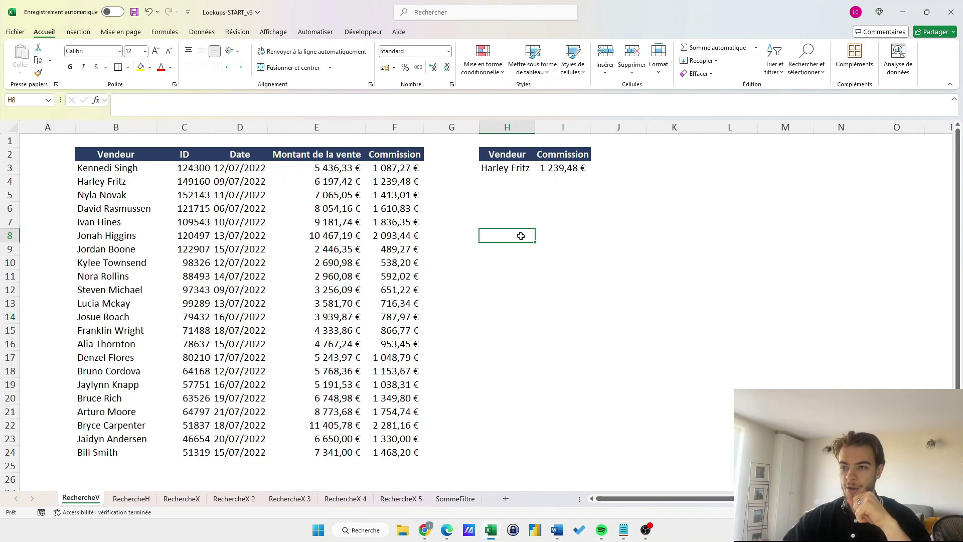
Open the RechercheH sheet and start a RECHERCHEH formula in C9 with B9 as the lookup value.
left_click(131, 499)
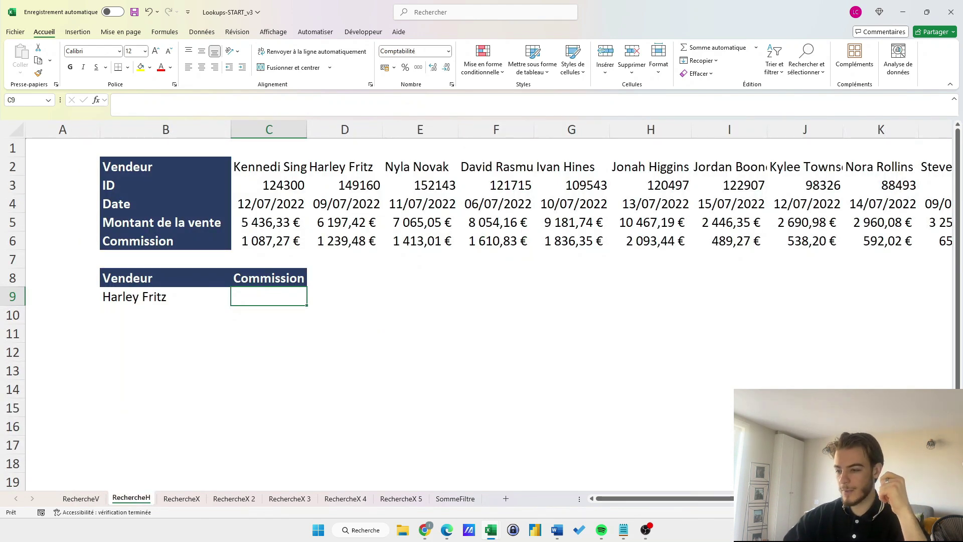
scroll(481, 301, "right", 1)
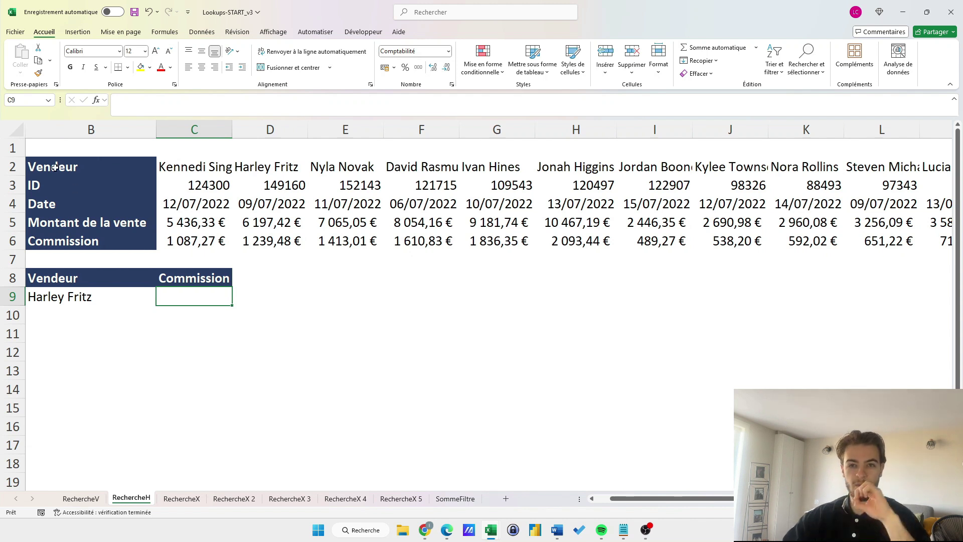
left_click_drag(56, 167, 441, 167)
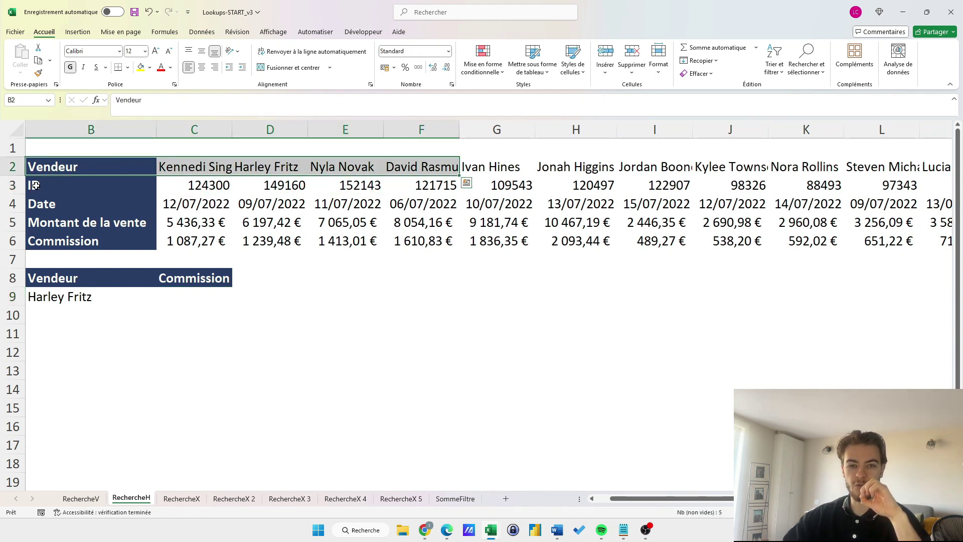
left_click(185, 299)
type("=re")
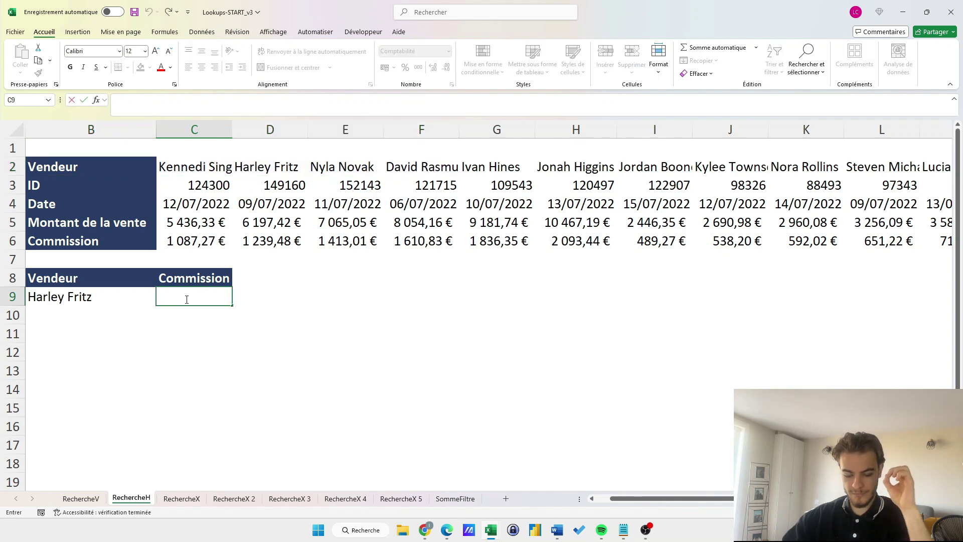
type("ch")
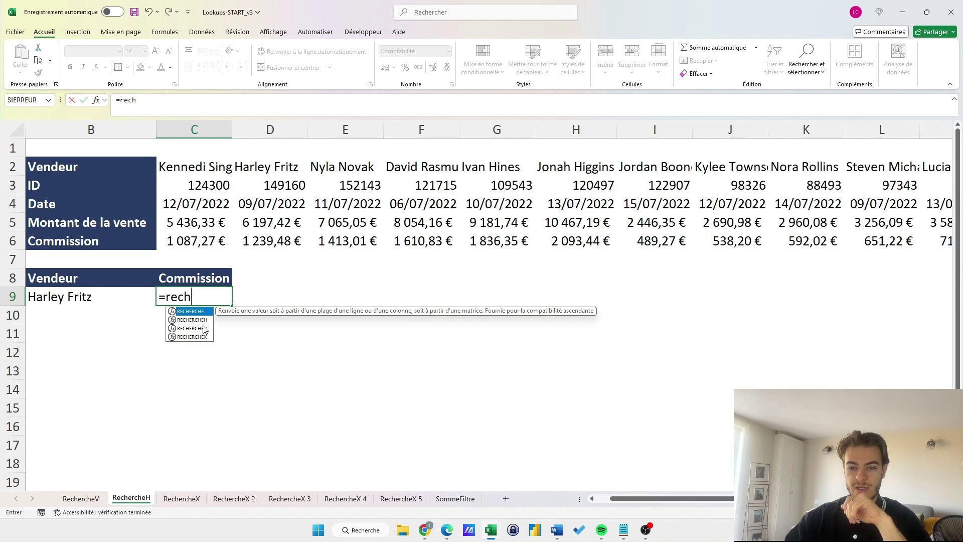
double_click(196, 320)
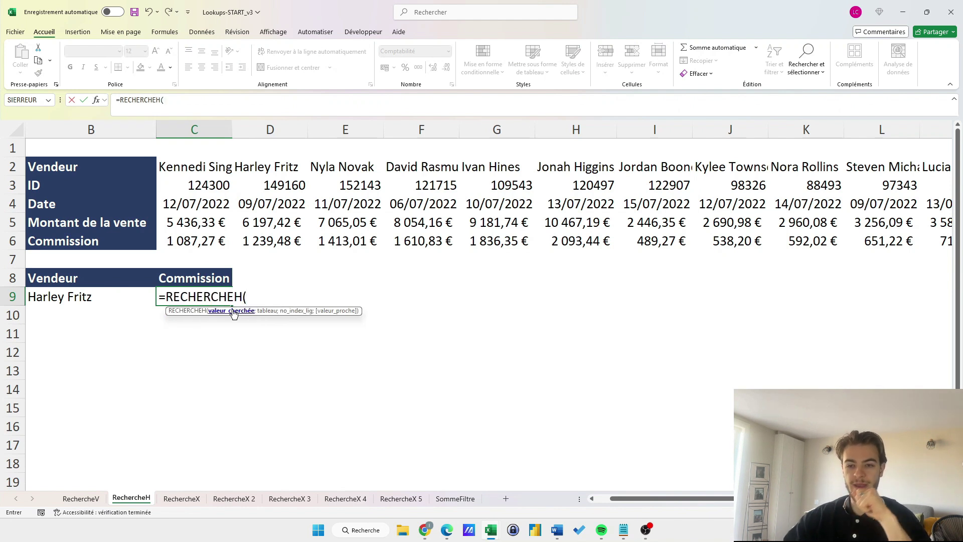
left_click(75, 300)
type(";")
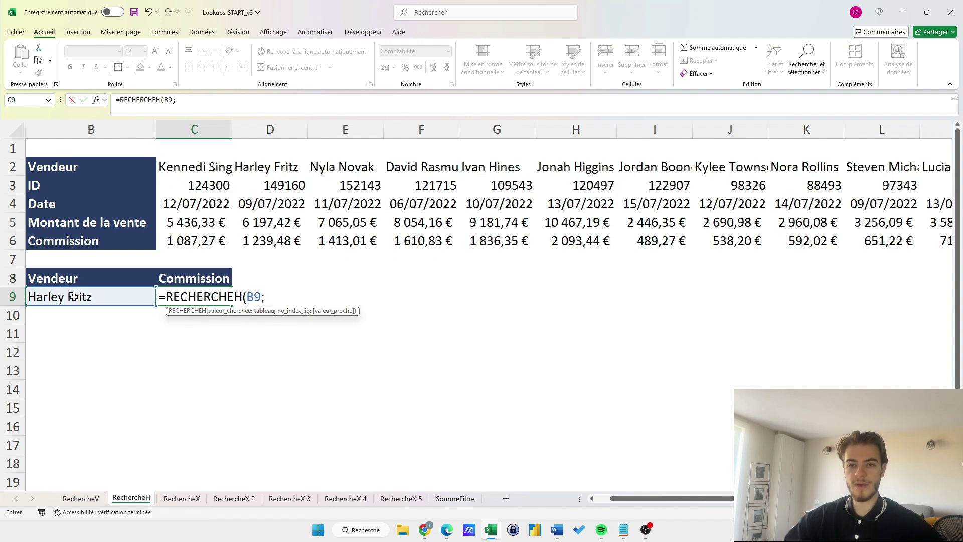
Complete the RECHERCHEH formula in C9 with table B2:X6, row index 5 and FAUX for an exact match.
left_click(80, 166)
key("ctrl+shift+Right")
key("ctrl+shift+Down")
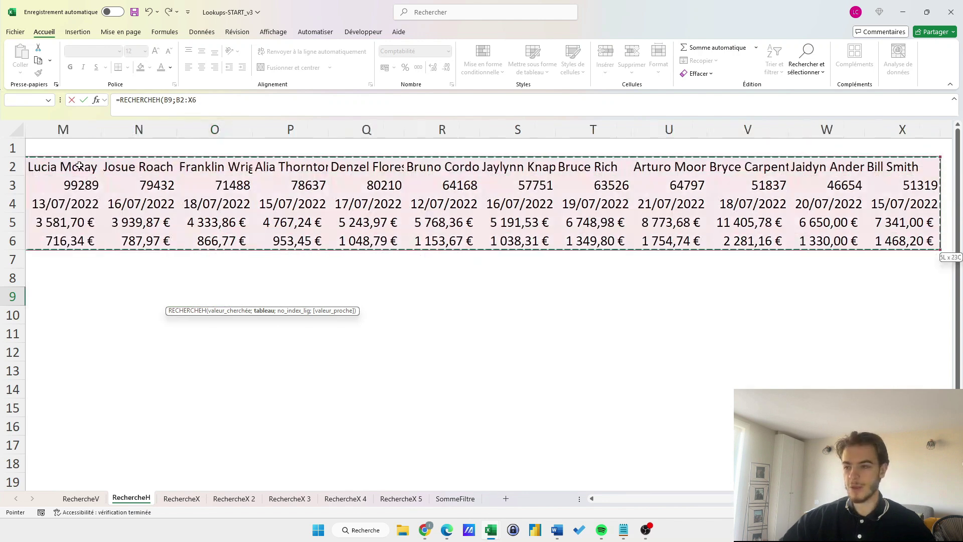
type(";")
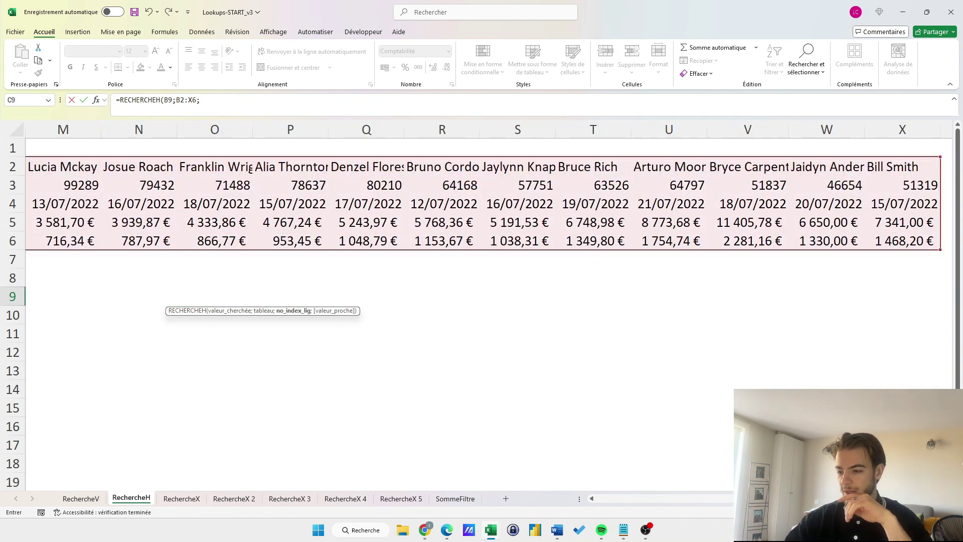
left_click(591, 498)
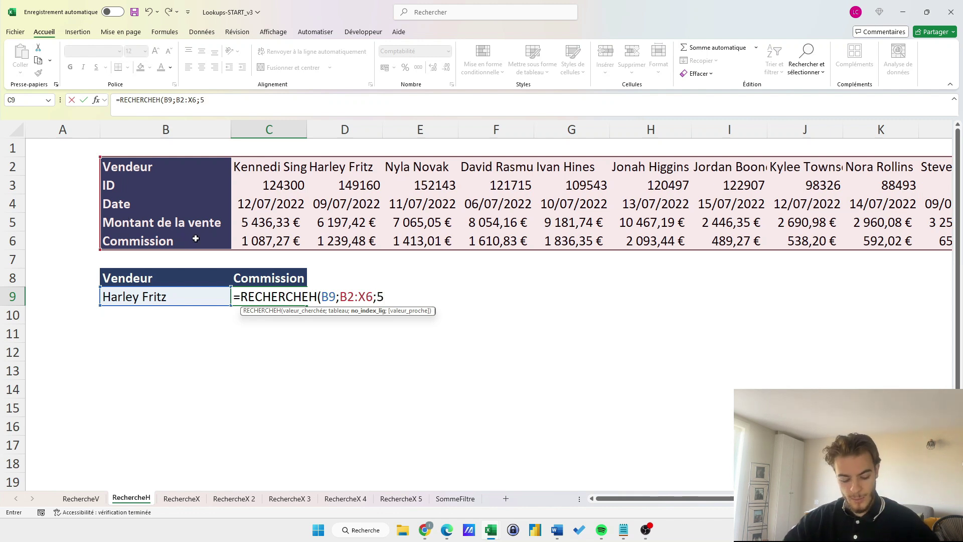
type(";f")
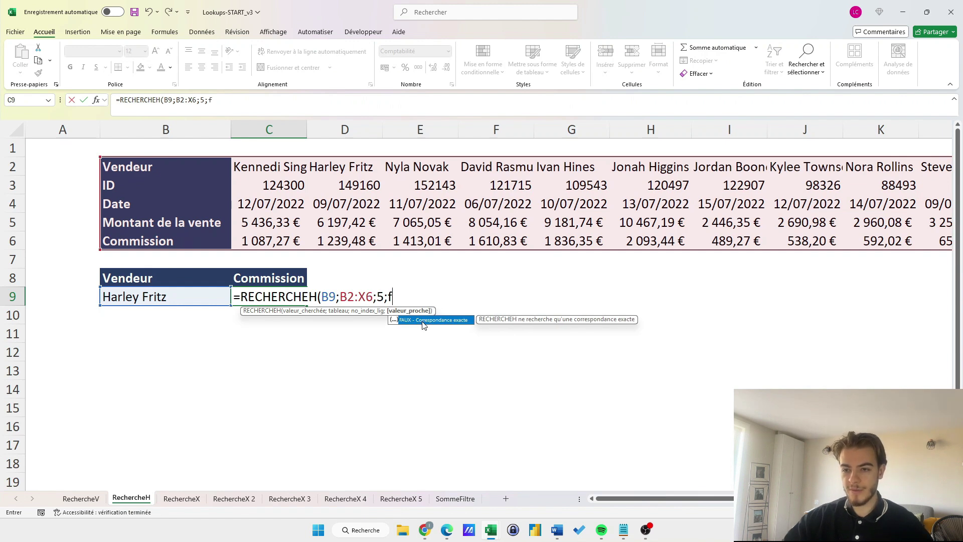
double_click(423, 321)
type(")")
key("Return")
left_click(256, 296)
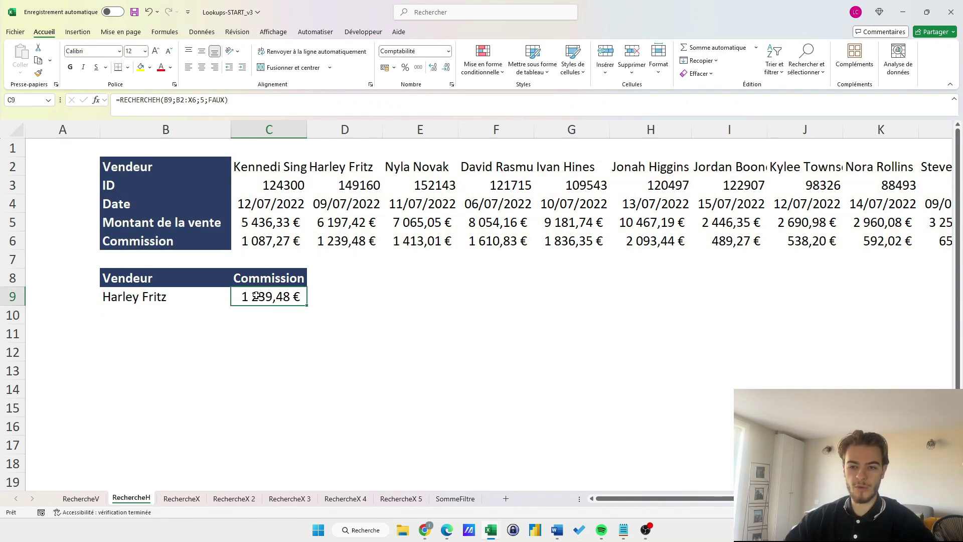
left_click(162, 147)
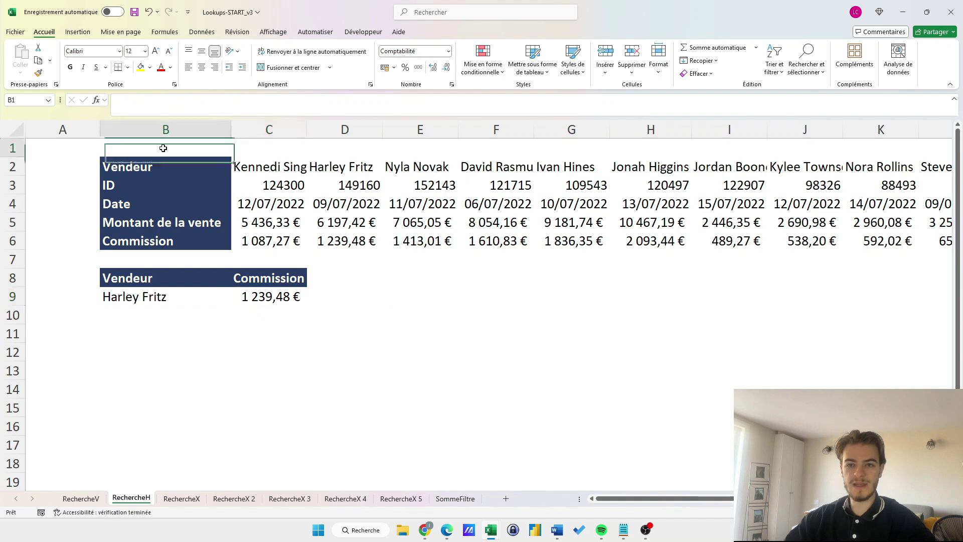
left_click_drag(141, 257, 141, 333)
left_click(141, 374)
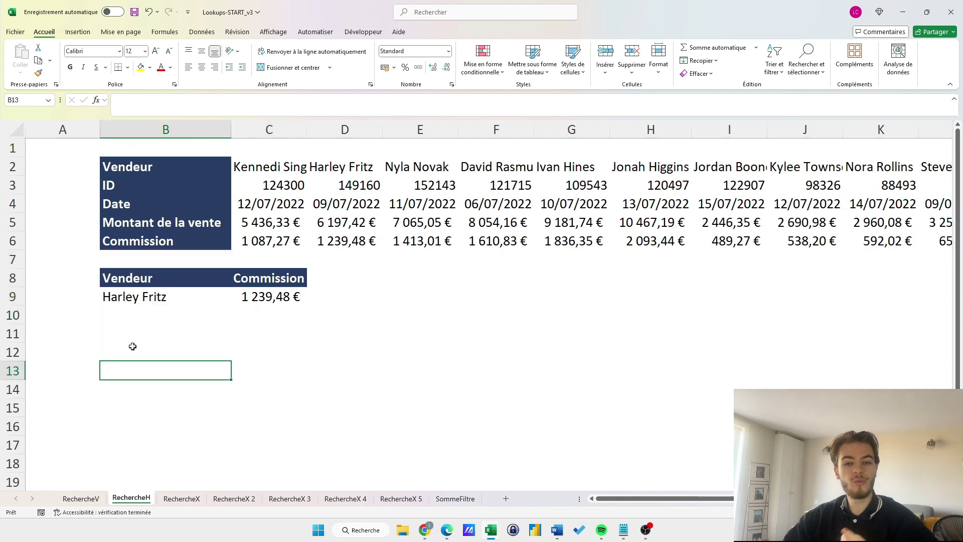
Examine how the Vendeur and Commission lookup cells in B8:C9 relate to the rows of the horizontal sales table.
left_click(109, 166)
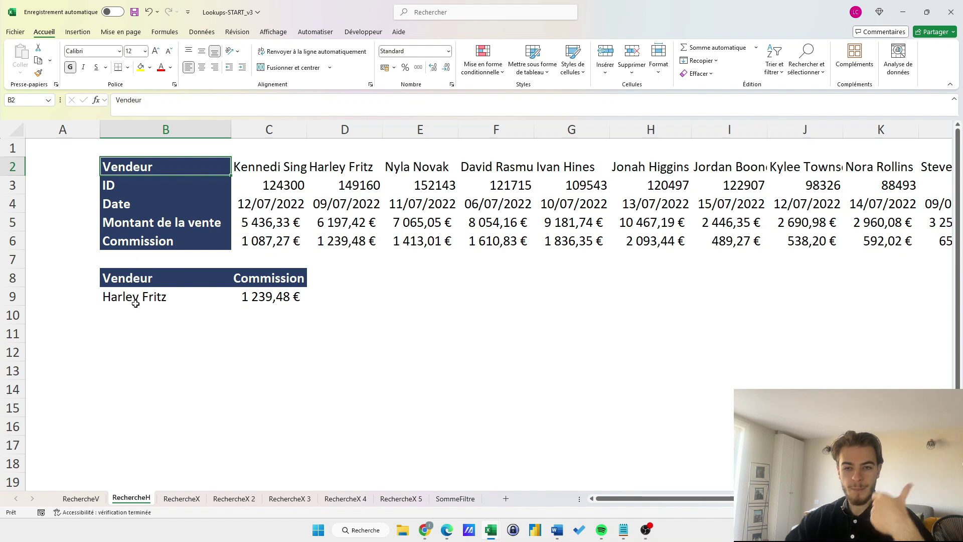
left_click(139, 274)
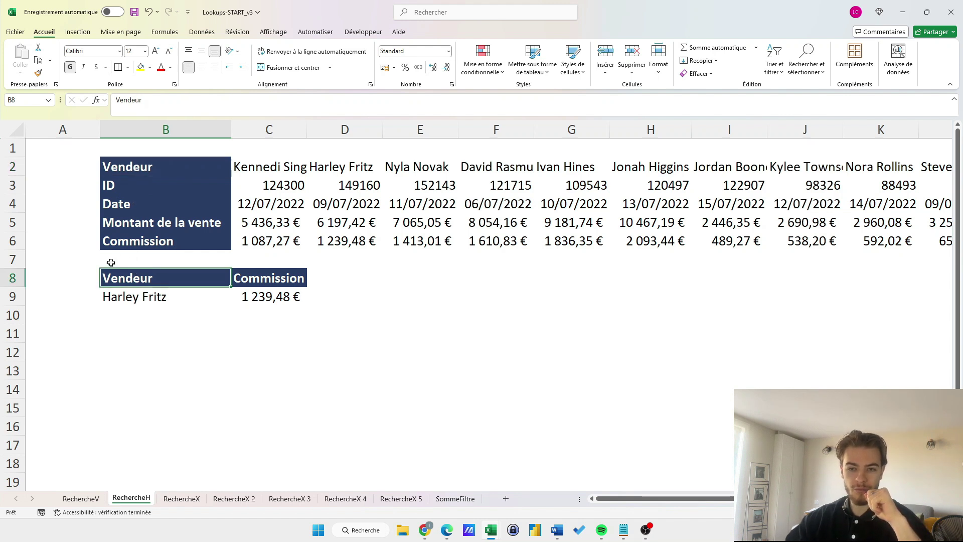
left_click(133, 295)
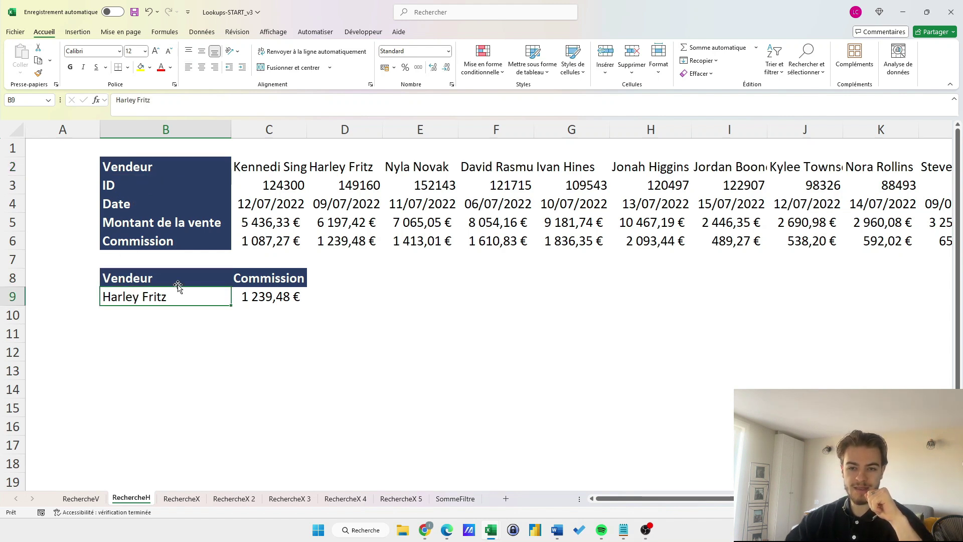
left_click(282, 279)
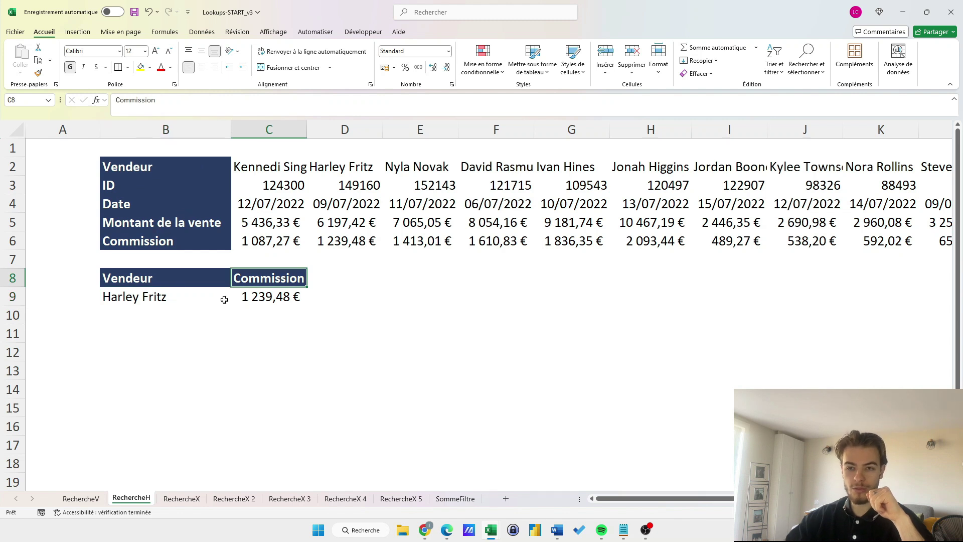
left_click_drag(117, 187, 501, 224)
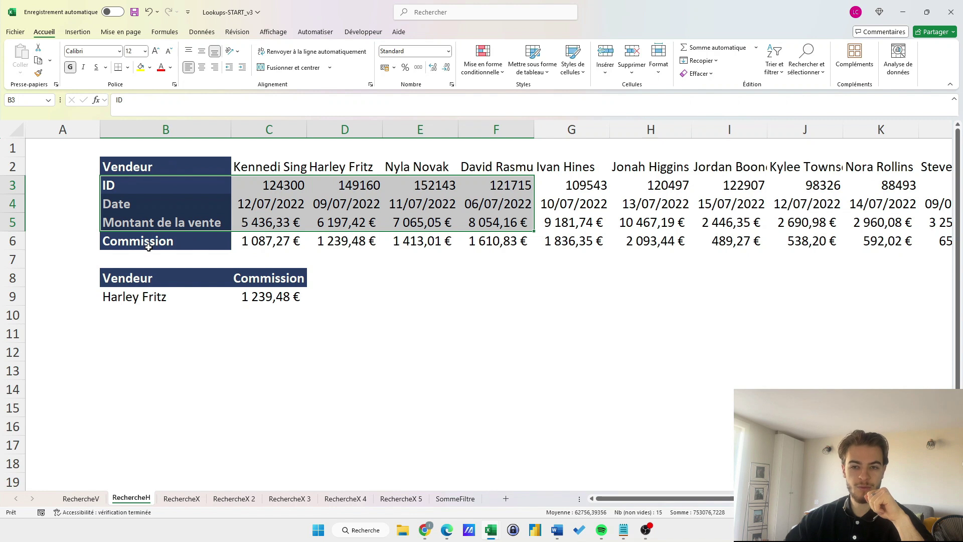
Open the RechercheX sheet and start a RECHERCHEV formula in I4 with H4 as the lookup value.
left_click(194, 499)
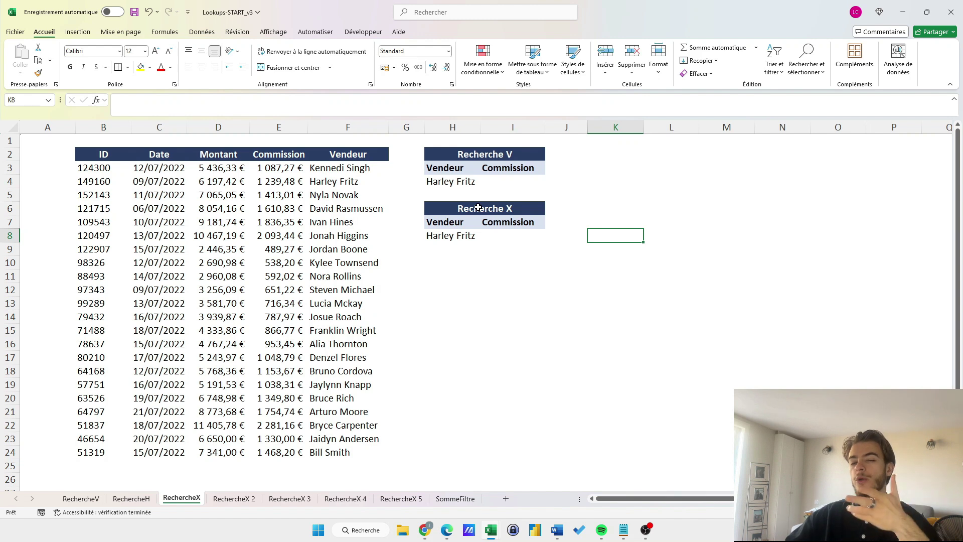
left_click(508, 180)
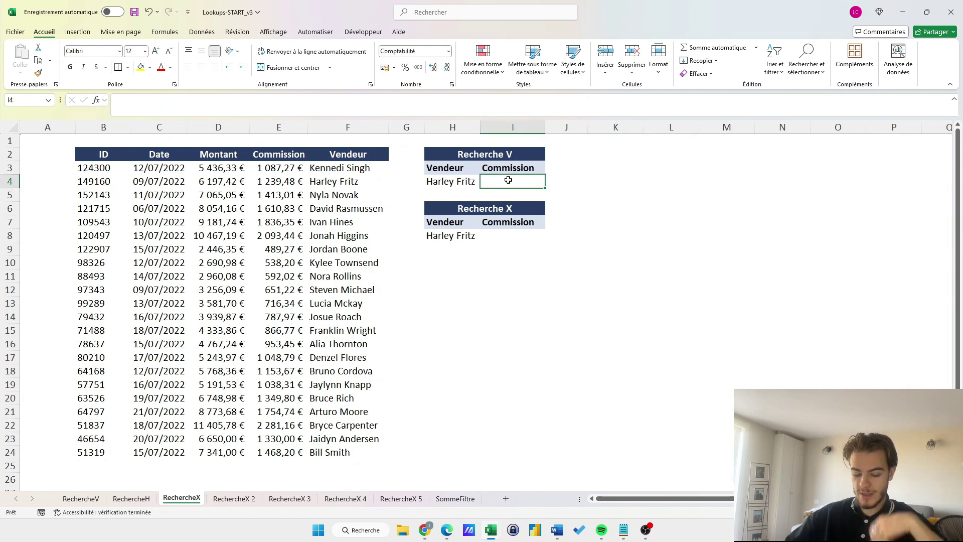
type("=RECH")
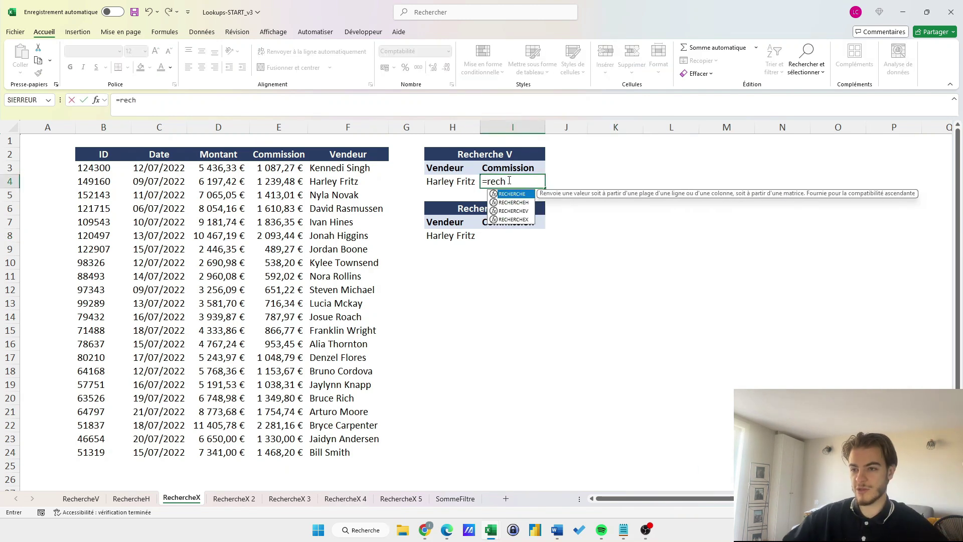
double_click(521, 209)
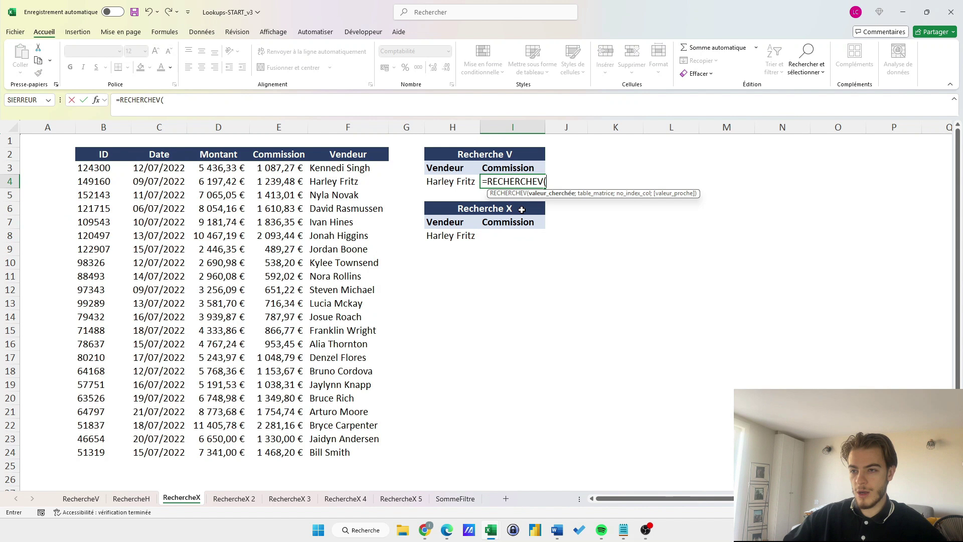
left_click(446, 187)
type(";")
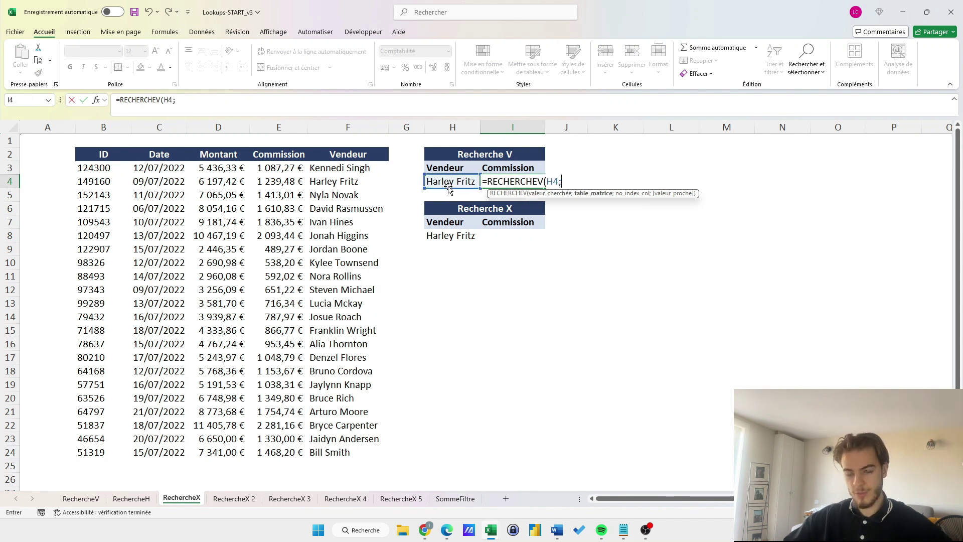
Complete the RECHERCHEV formula in I4 with table B2:F24, column index -1 and FAUX for an exact match.
left_click(97, 154)
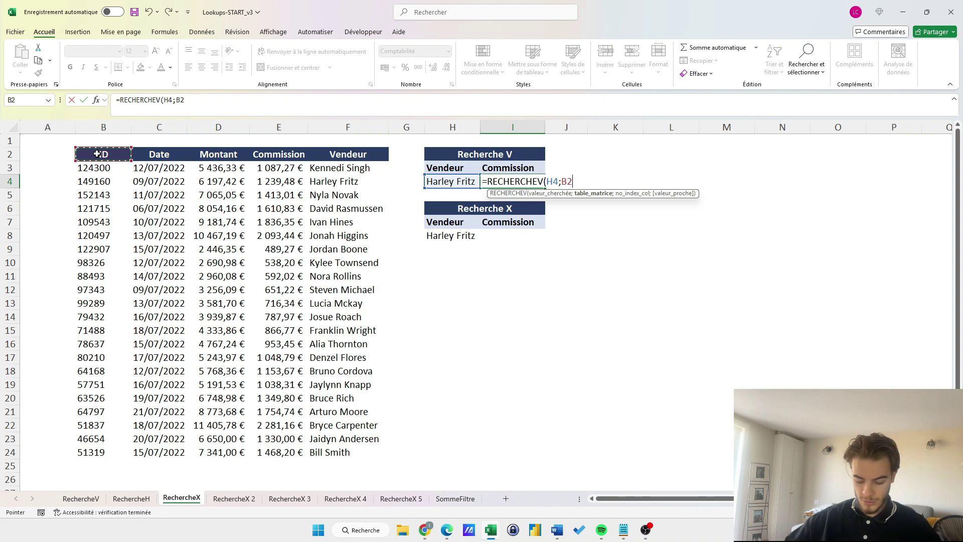
key("ctrl+shift+Down")
key("ctrl+shift+Right")
type(";")
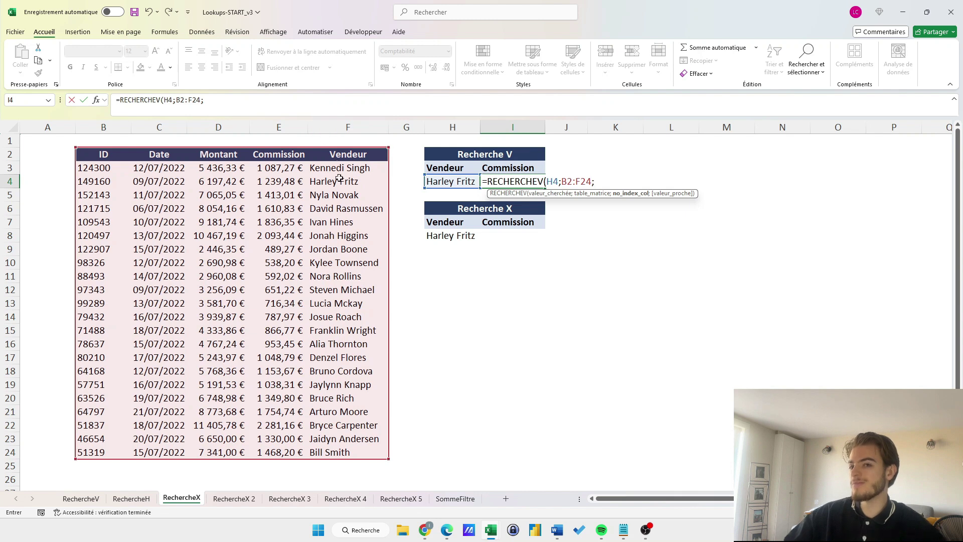
type("-1;f")
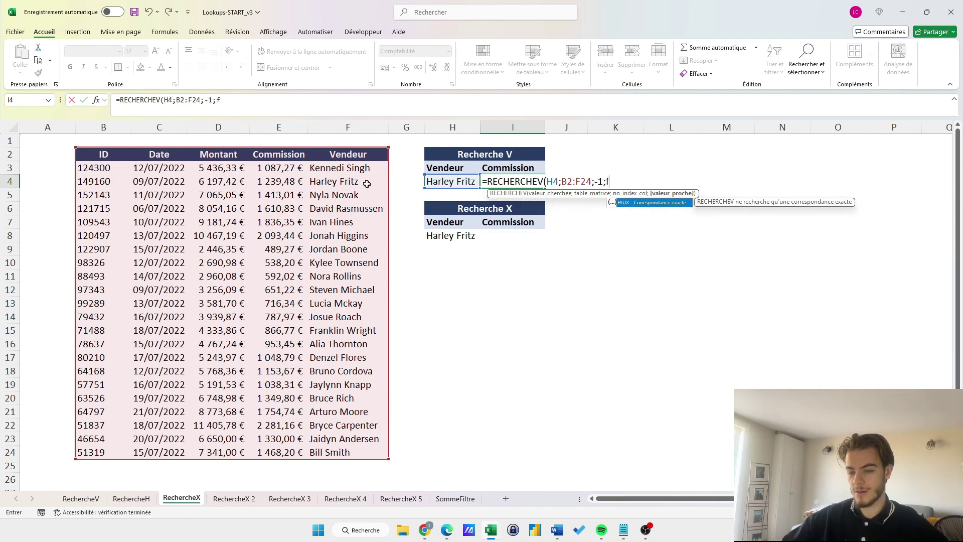
key("Return")
left_click(508, 181)
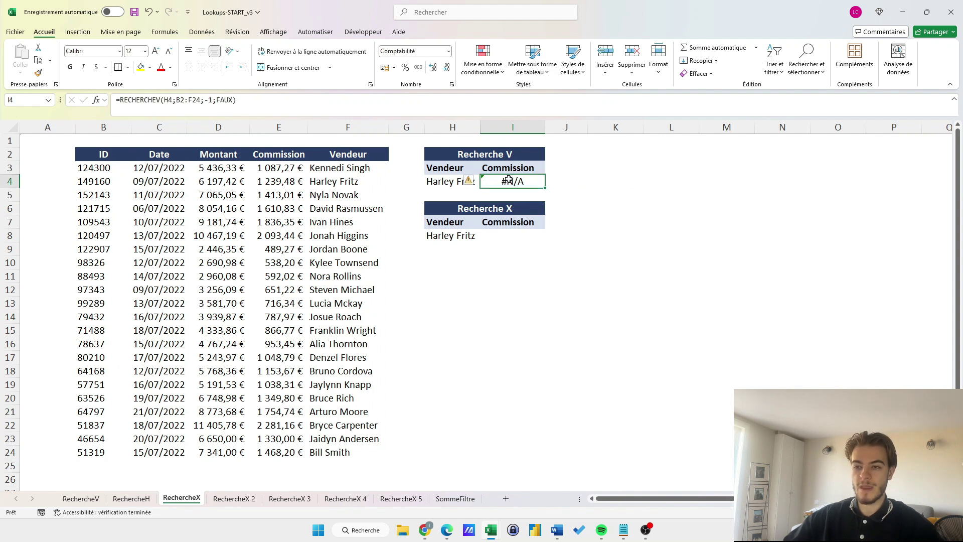
Examine the Vendeur column F2:F24 and its position in the table relative to the RECHERCHEV formula in I4.
left_click_drag(349, 168, 629, 168)
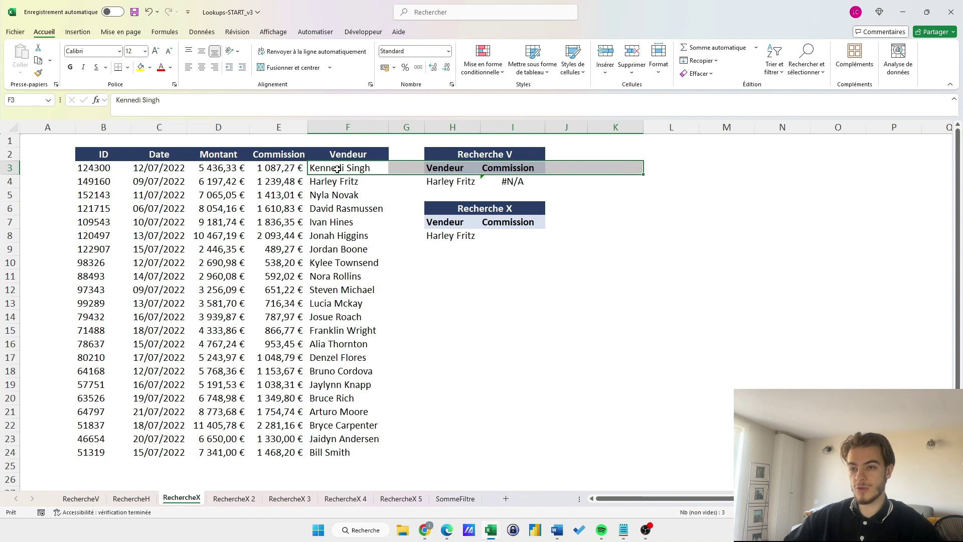
left_click(337, 169)
left_click(512, 181)
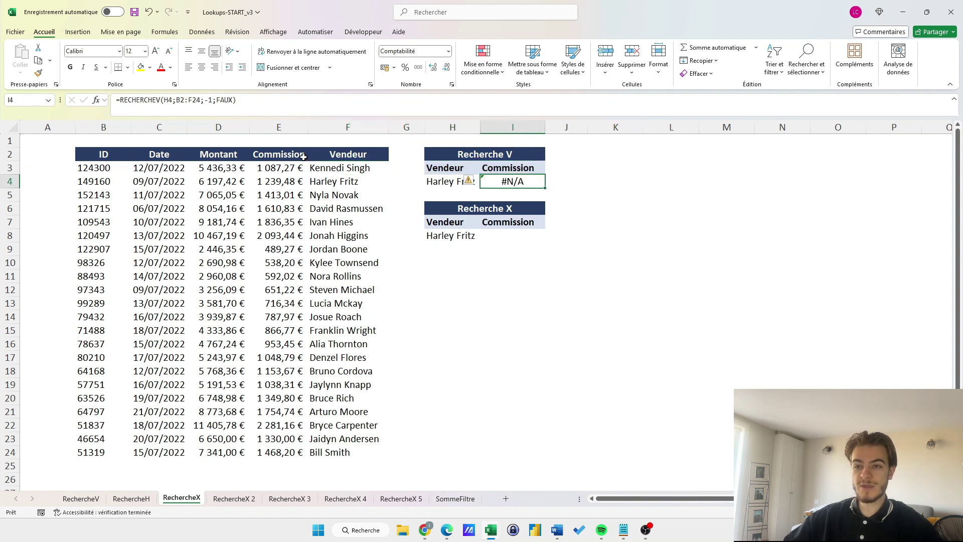
left_click(477, 307)
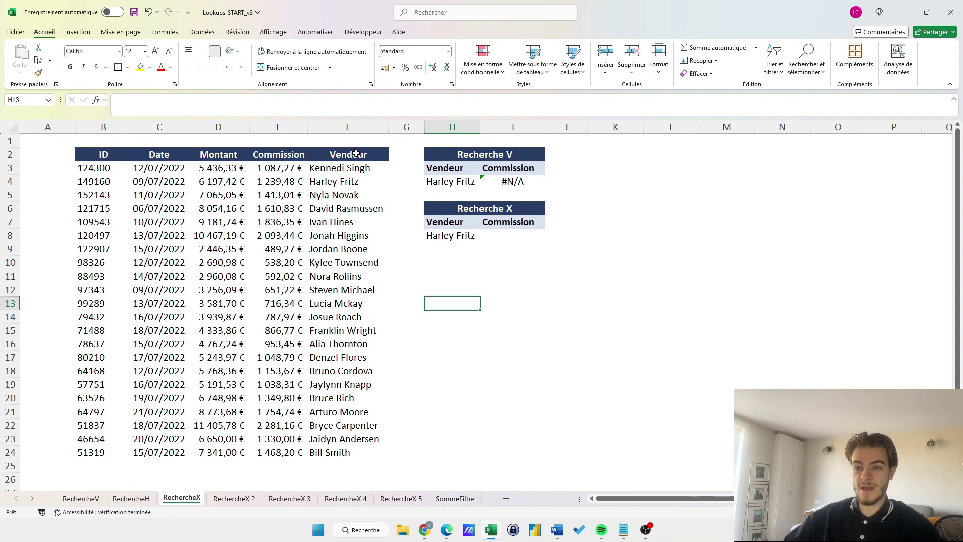
left_click_drag(356, 153, 351, 466)
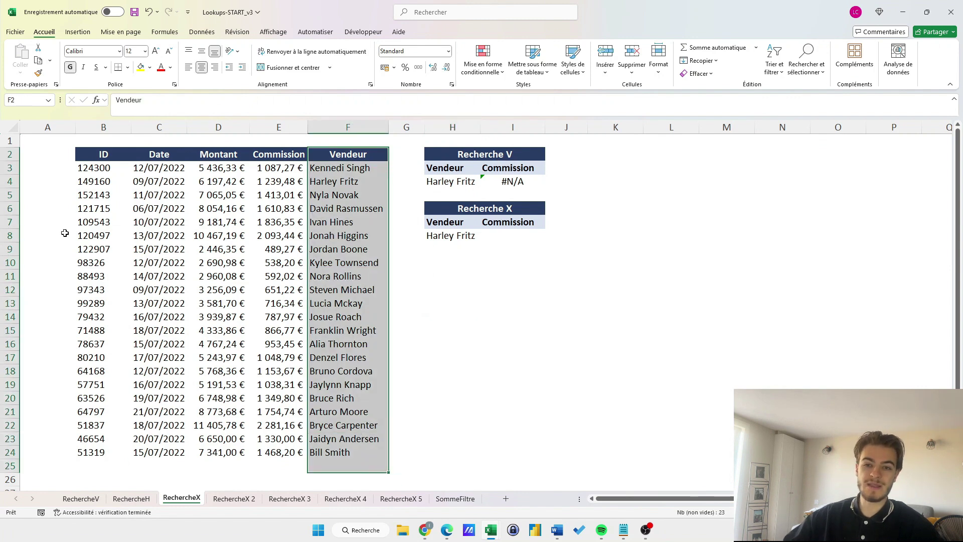
left_click_drag(346, 154, 335, 441)
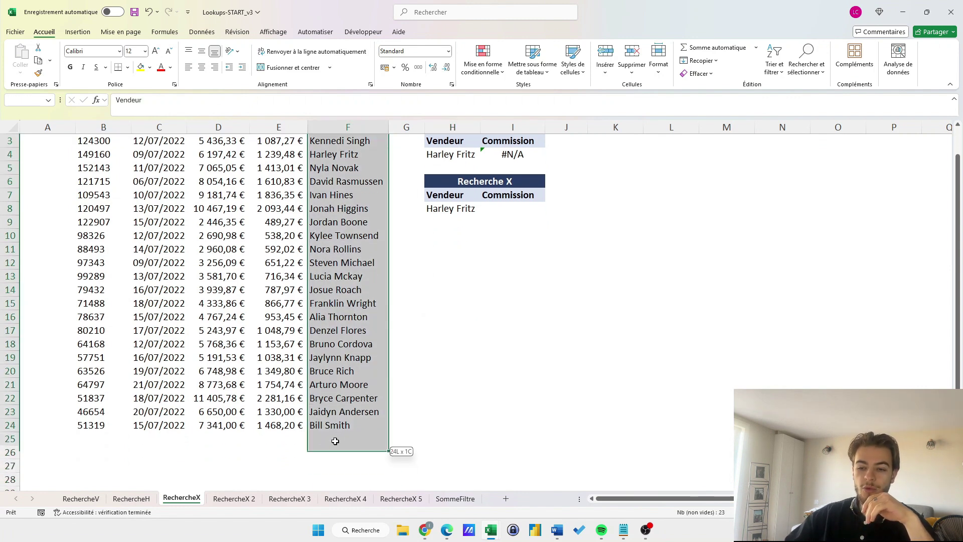
key("shift+Up")
scroll(343, 415, "up", 1)
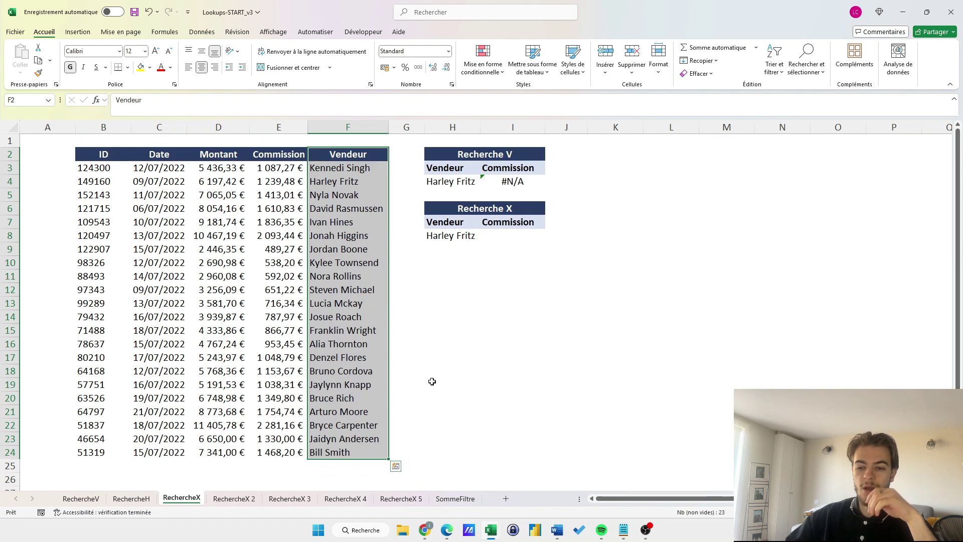
left_click(408, 294)
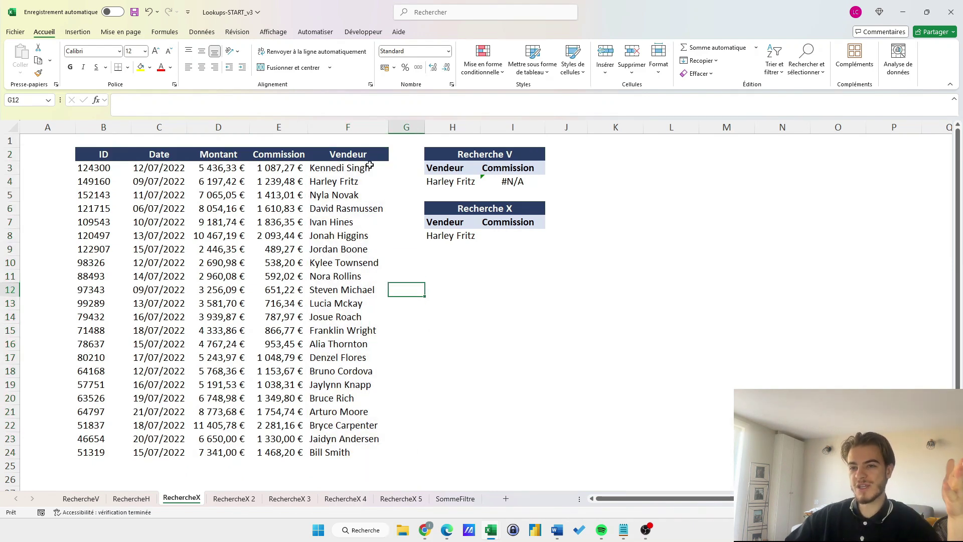
Start a RECHERCHEX formula in I8 under Recherche X with H8 as the lookup value.
left_click(482, 205)
left_click(509, 238)
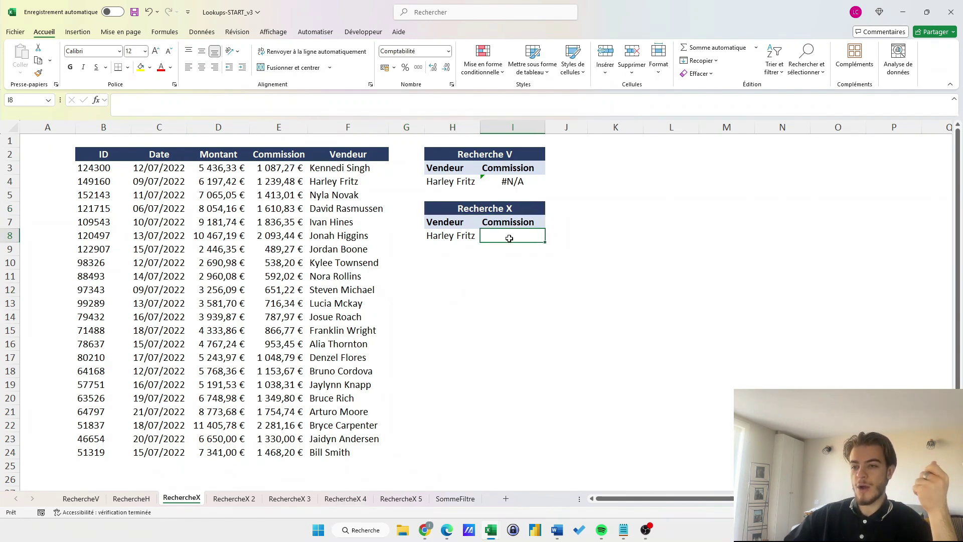
double_click(505, 237)
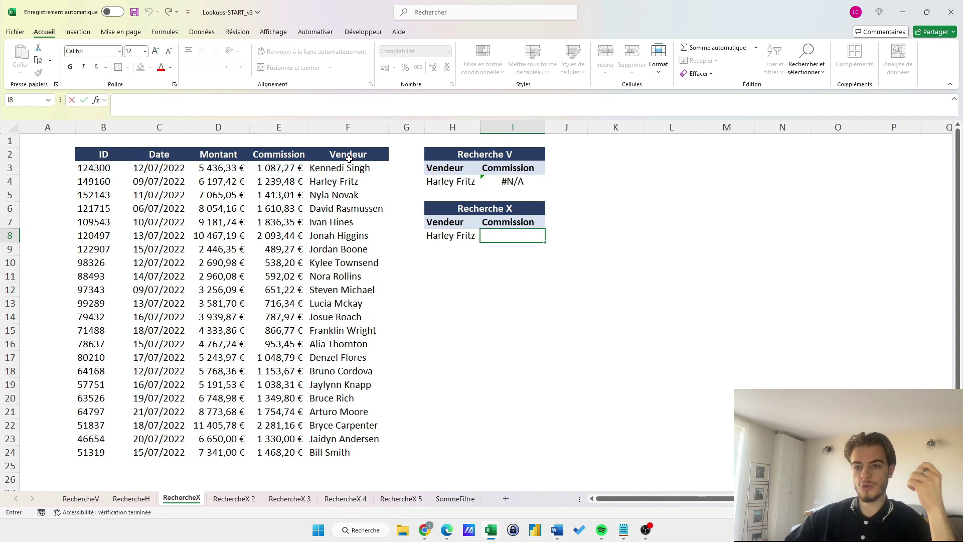
type("=")
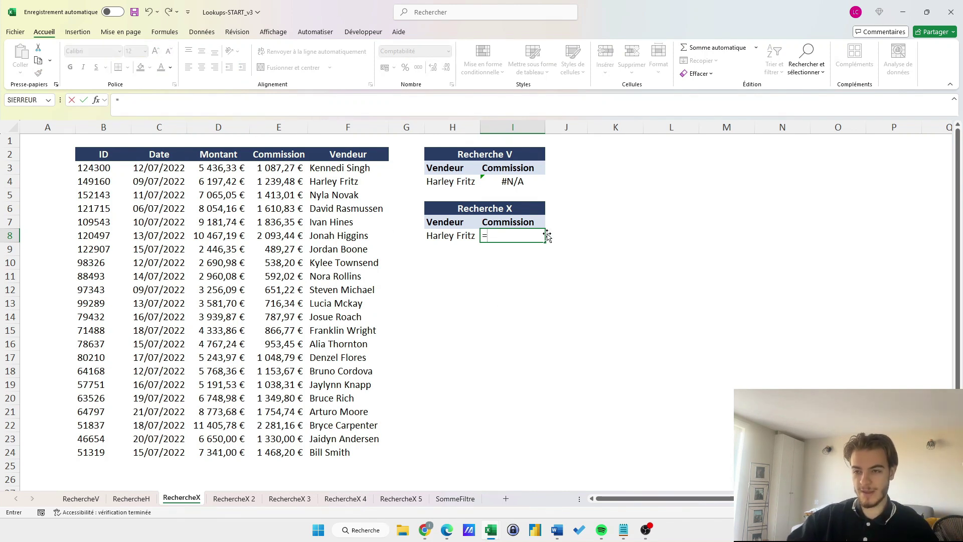
type("re")
double_click(539, 273)
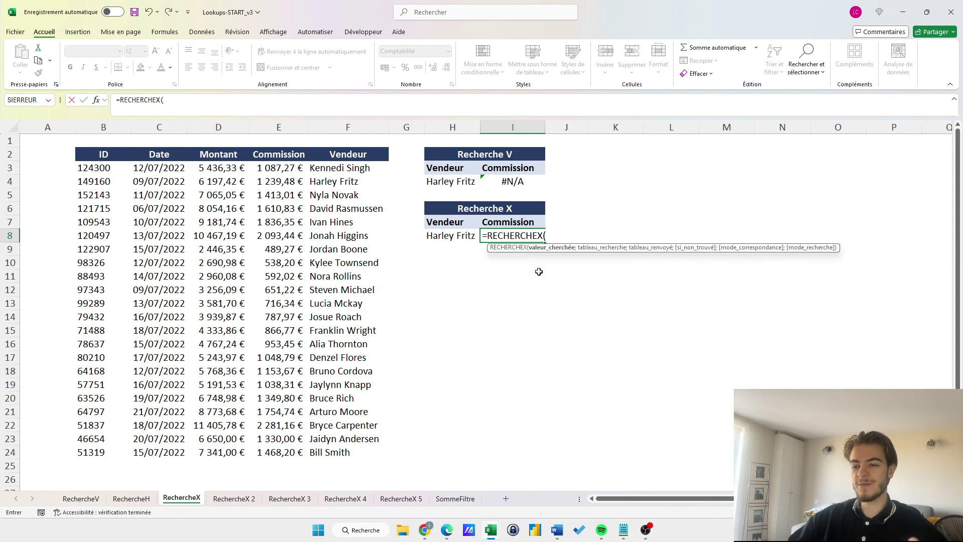
left_click(444, 235)
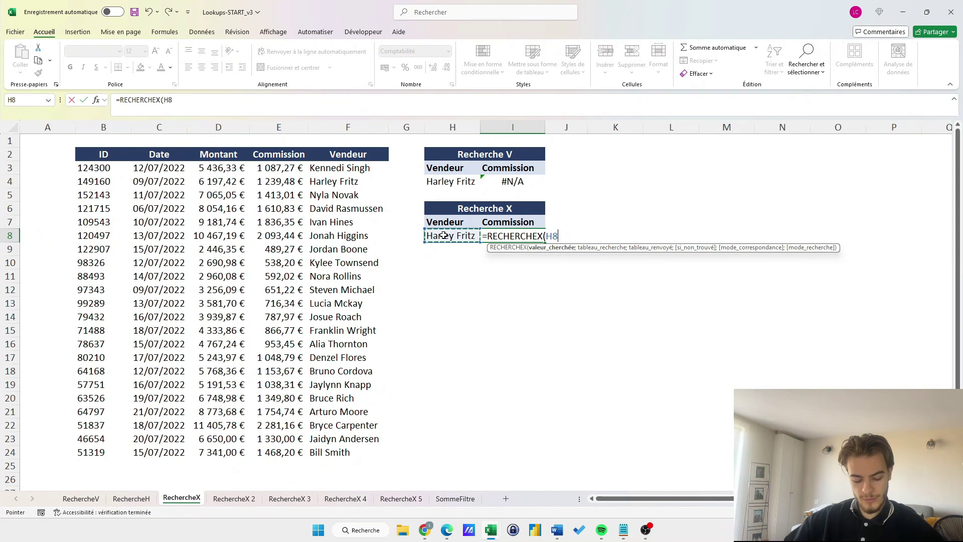
type(";")
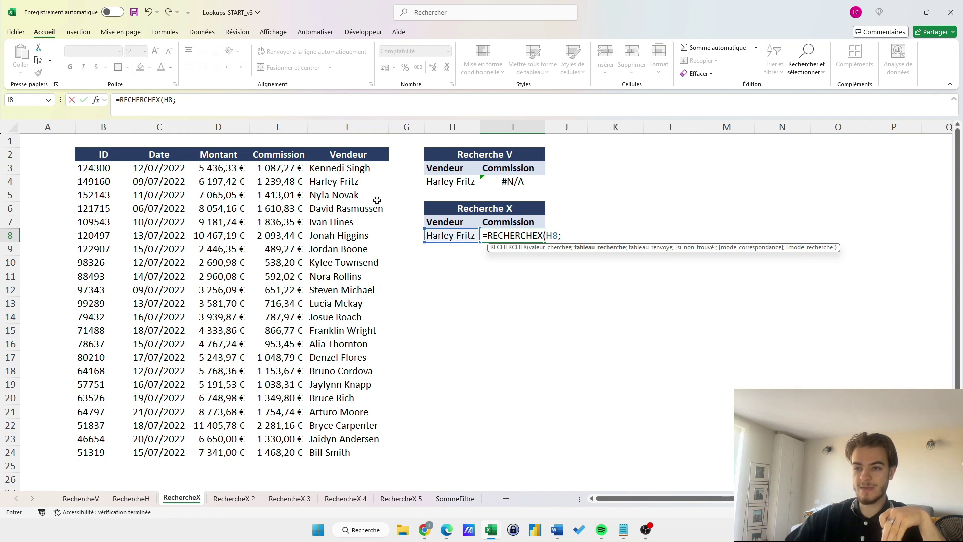
Complete the RECHERCHEX formula in I8 with F3:F24 as the lookup array and E3:E24 as the return array.
left_click_drag(346, 168, 335, 424)
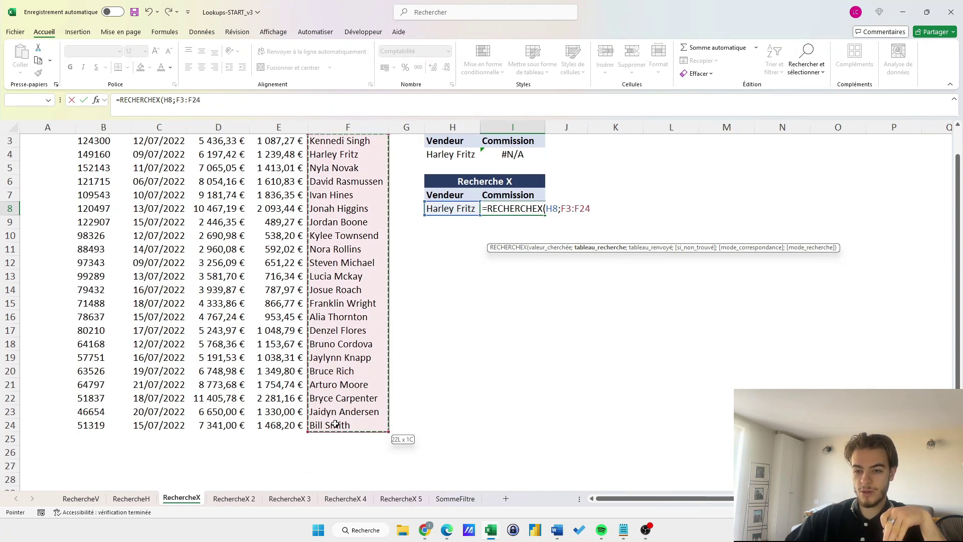
type(";")
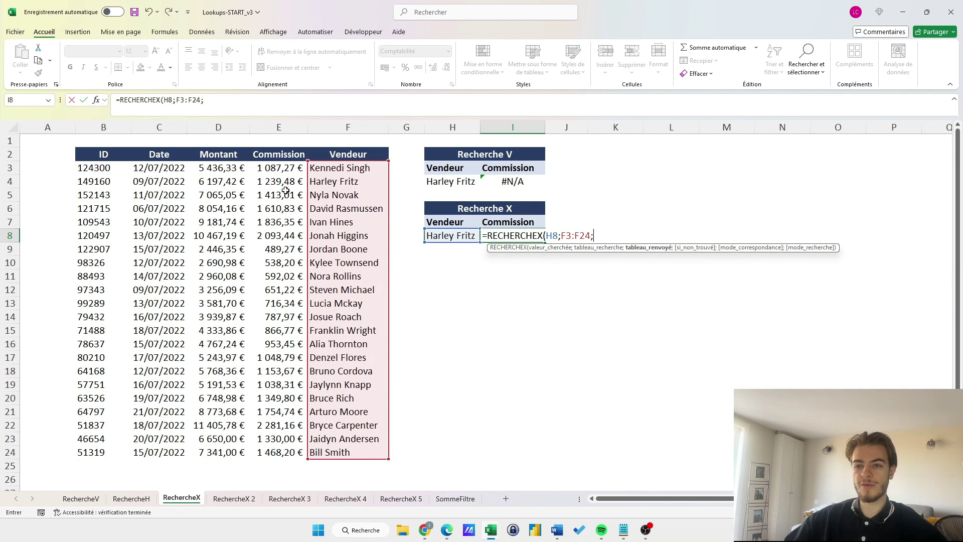
left_click_drag(279, 168, 301, 454)
type(")")
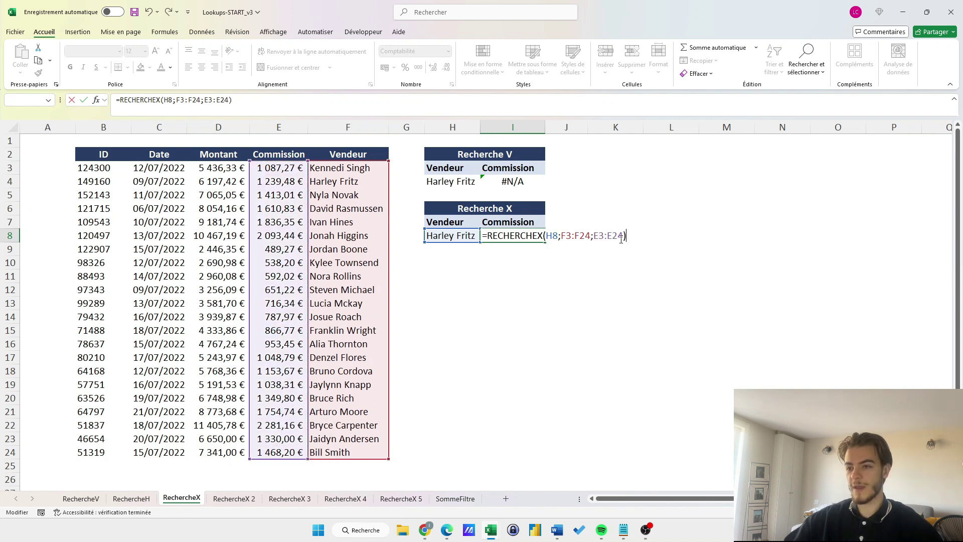
key("Return")
left_click(502, 238)
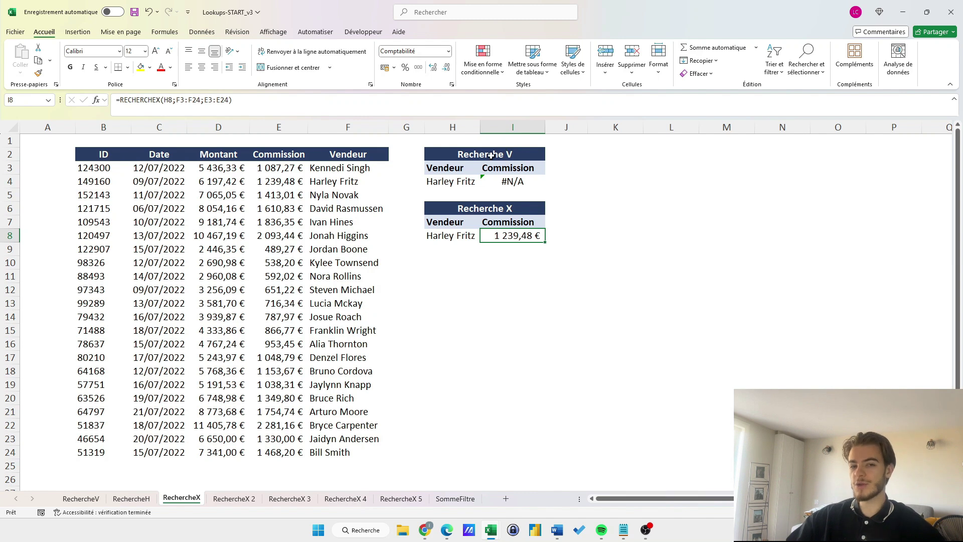
On the RechercheX 2 sheet, replace the vendor in H8 with a name absent from the table and compare it with F3:F24.
left_click(228, 500)
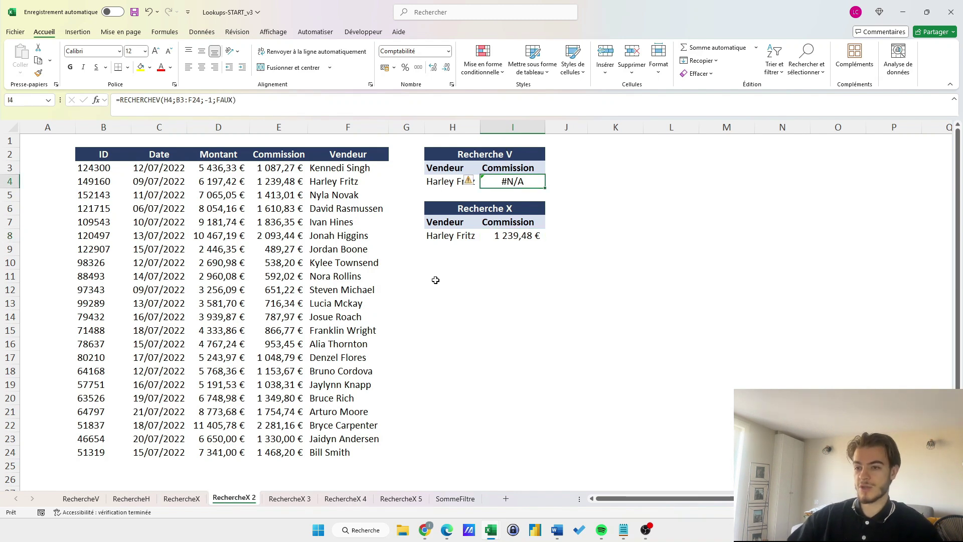
left_click(519, 294)
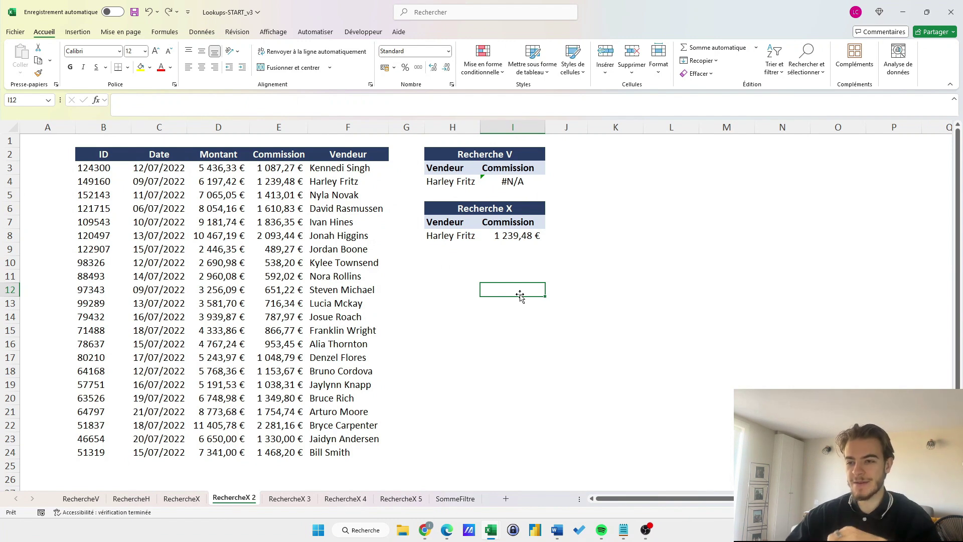
left_click(450, 240)
type("Lucas")
key("Return")
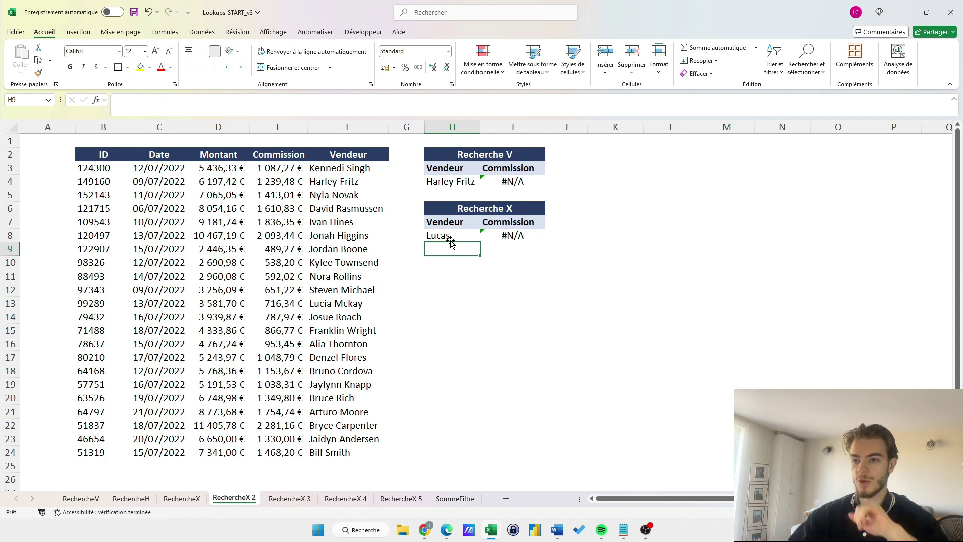
left_click_drag(328, 172, 316, 453)
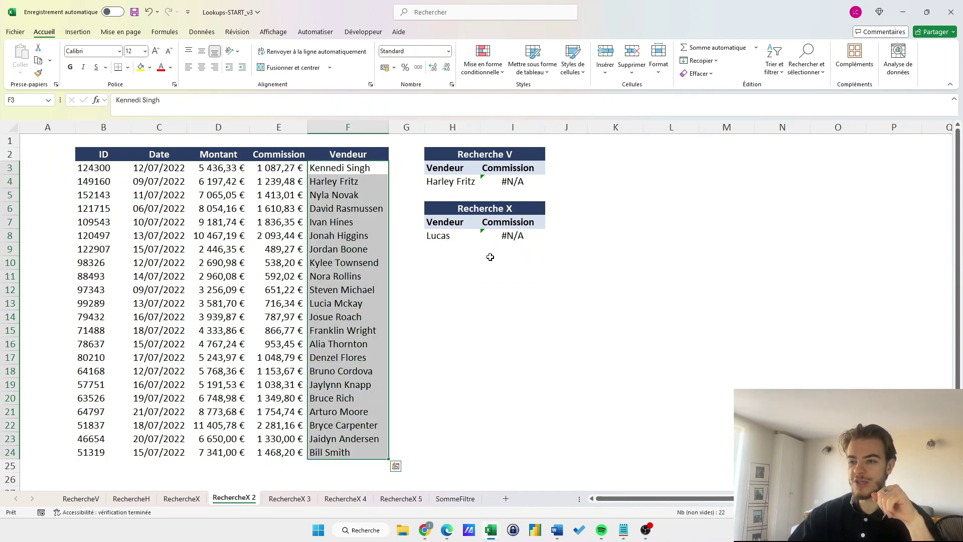
Add "Vendeur inconnu" as the if-not-found argument of the RECHERCHEX formula in I8.
left_click(506, 235)
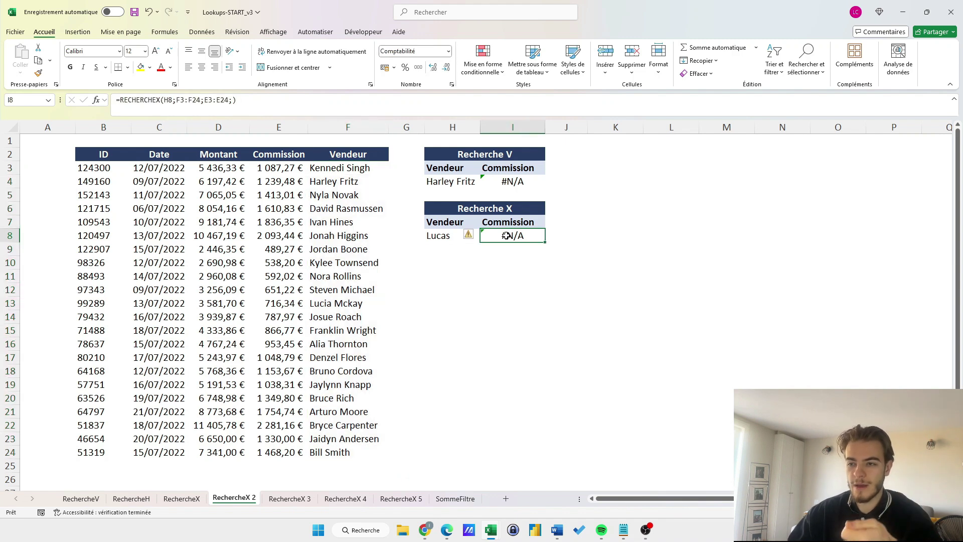
left_click(442, 238)
left_click(500, 232)
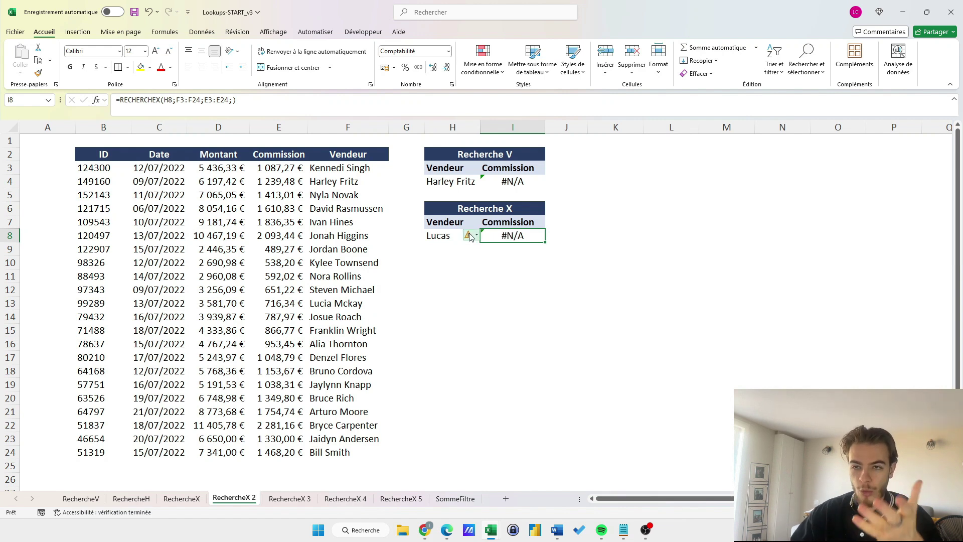
double_click(515, 235)
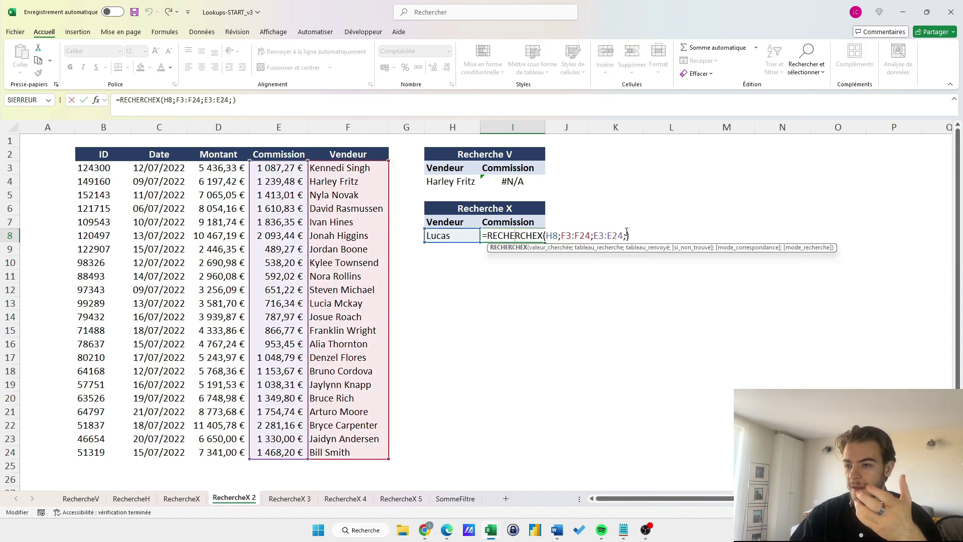
left_click(627, 235)
type("\"Vendeur inconnu")
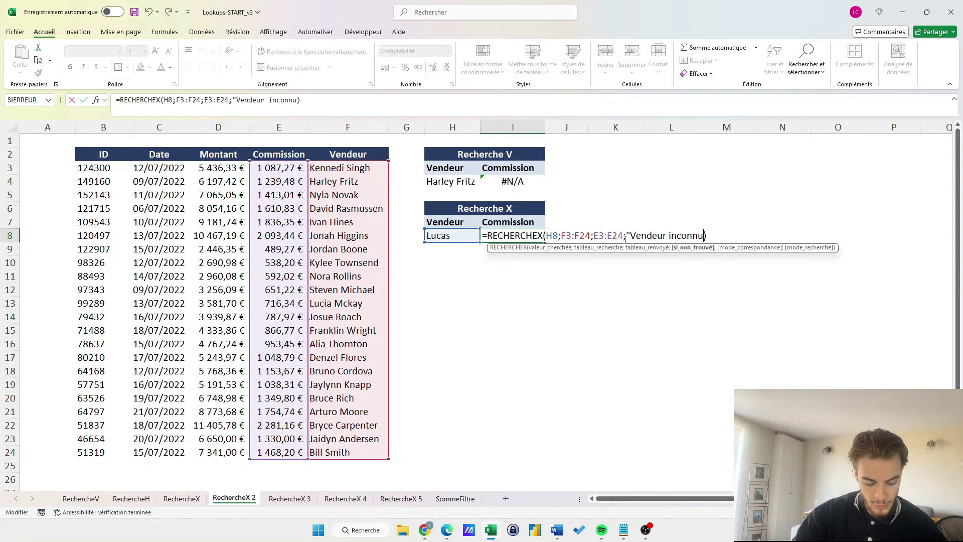
type("\"")
key("Return")
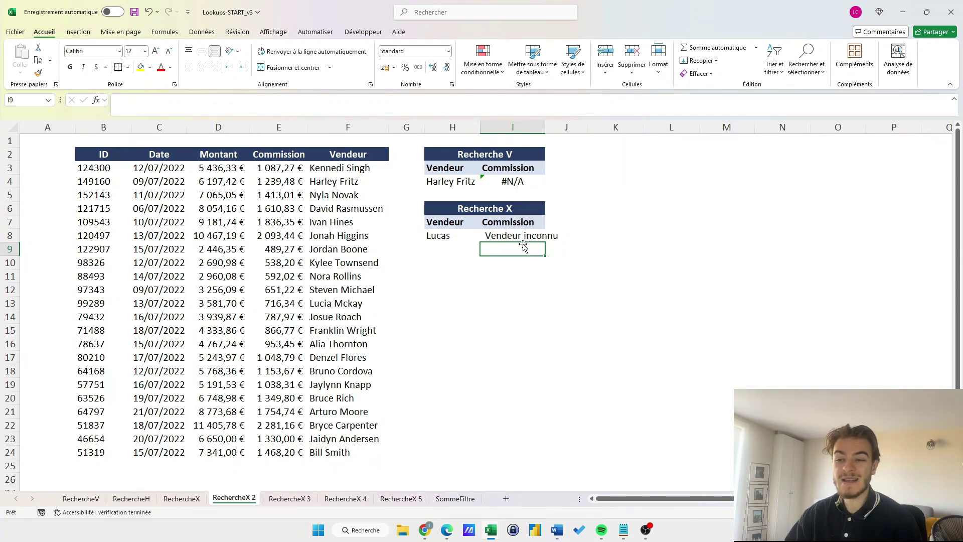
Replace the vendor in H8 with the one listed in row 7 and compare the returned commission with E7.
left_click(455, 236)
type("Ivan Hines")
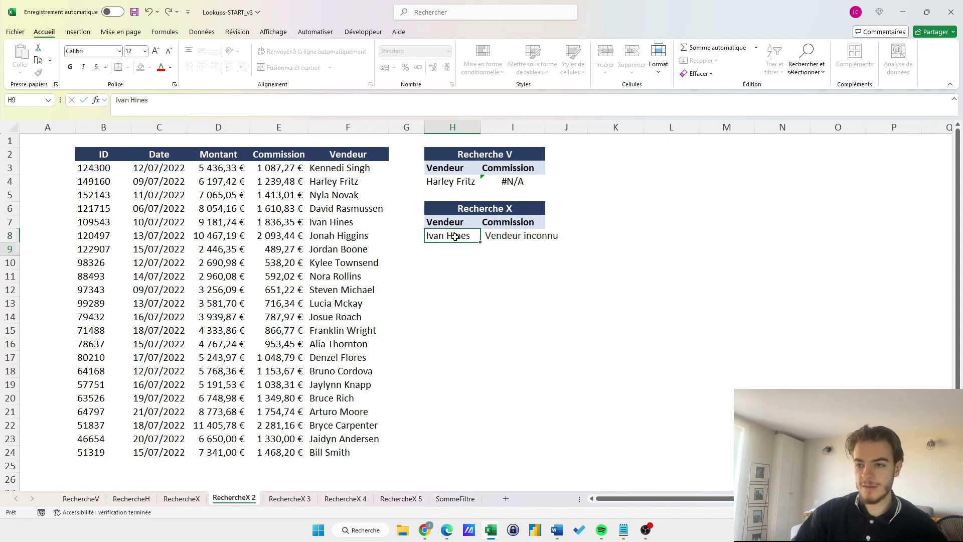
key("Return")
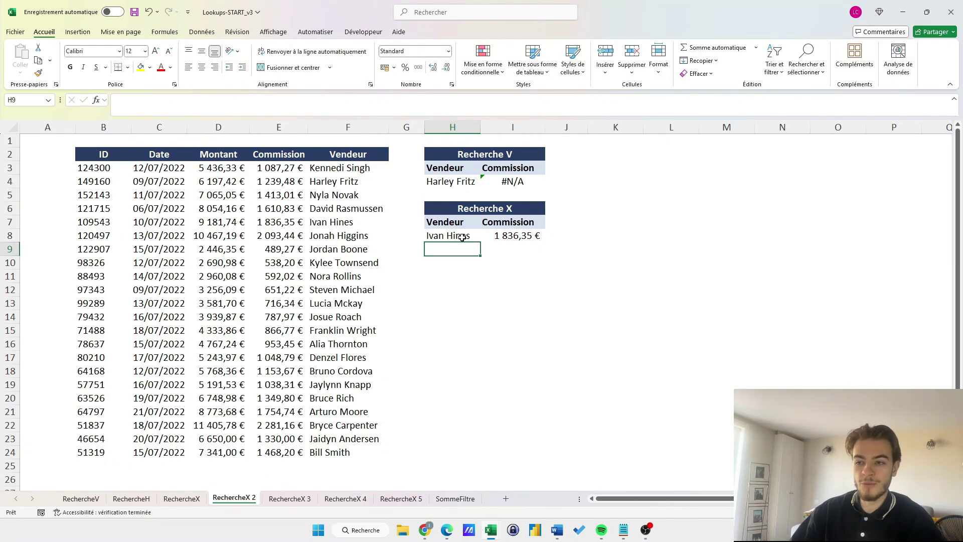
left_click(275, 222)
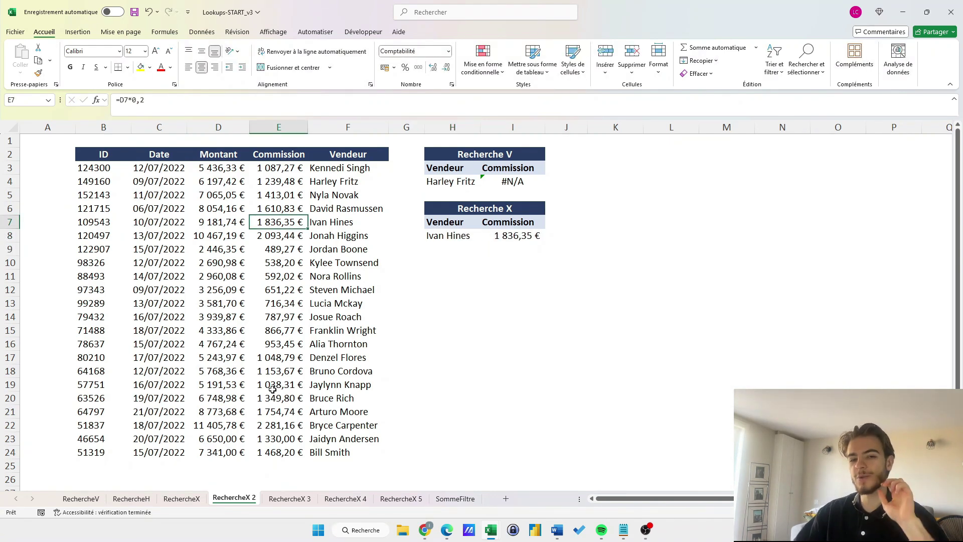
On the RechercheX 3 sheet, start a RECHERCHEX formula in I3 with H3 as the lookup value.
left_click(289, 498)
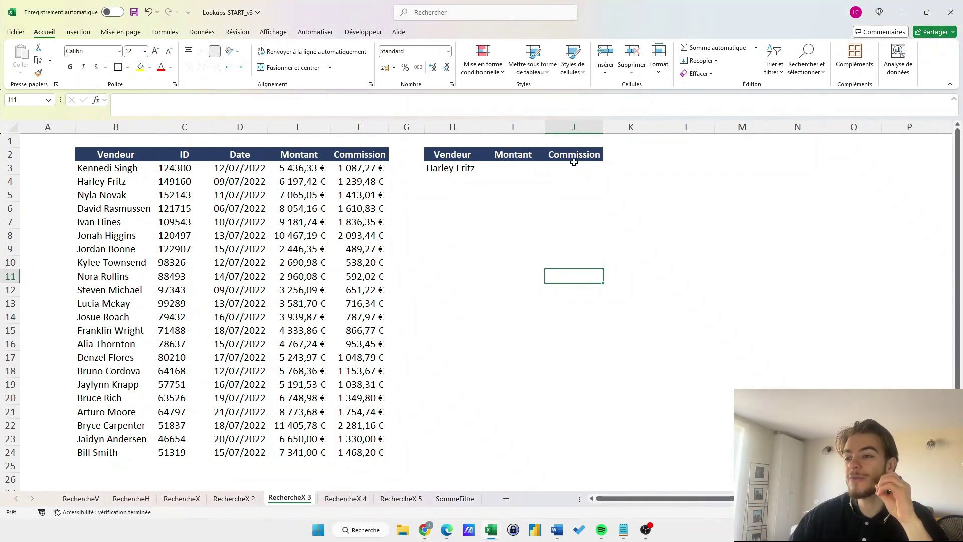
left_click(506, 172)
type("=rech")
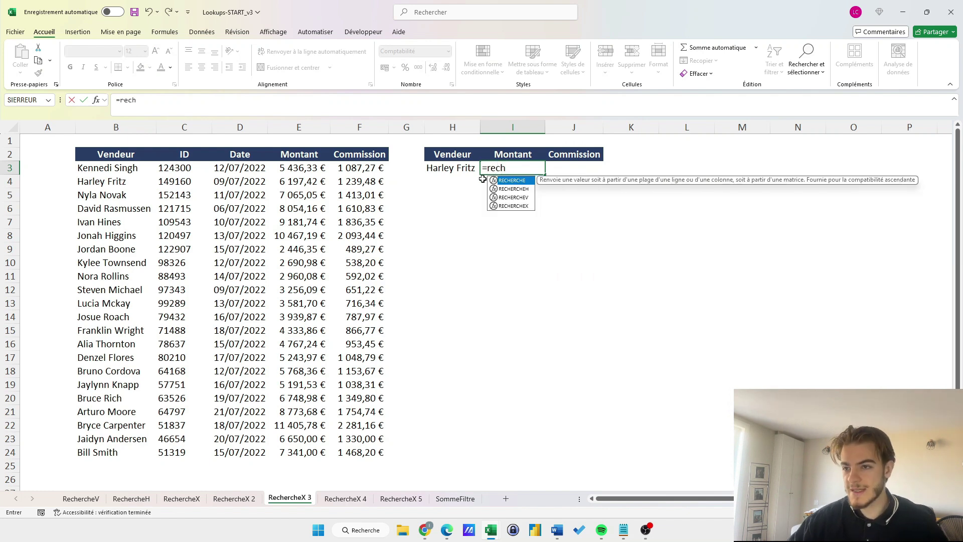
key("Down")
key("Down")
key("Down")
key("Tab")
left_click(461, 170)
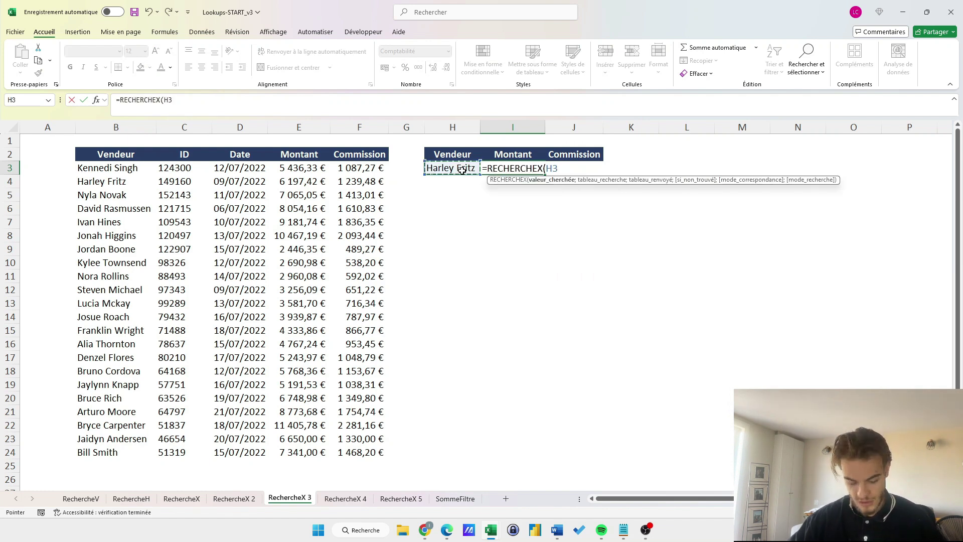
type(";")
Complete the RECHERCHEX formula in I3 with B3:B24 as the lookup array and the two-column range E3:F24 as the return array.
left_click_drag(127, 171, 102, 449)
type(";")
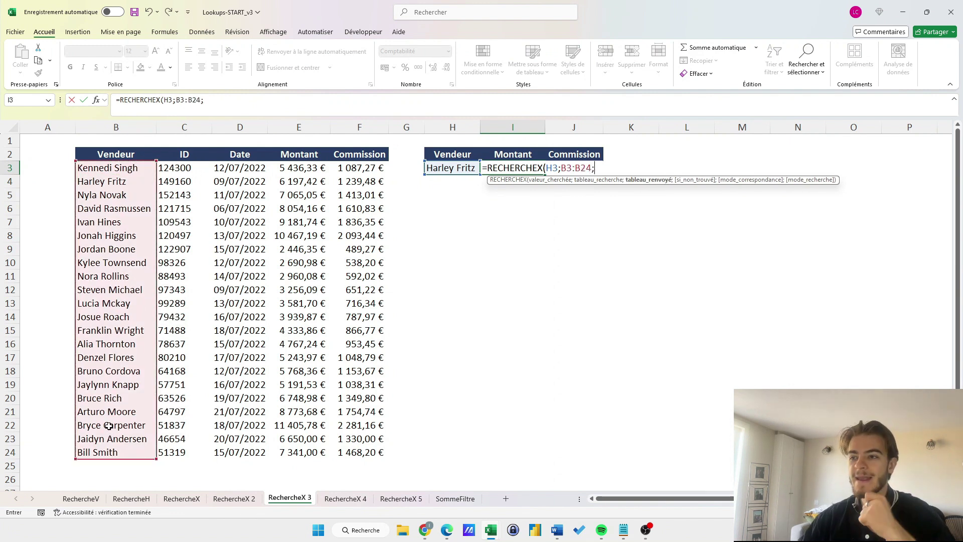
left_click(301, 166)
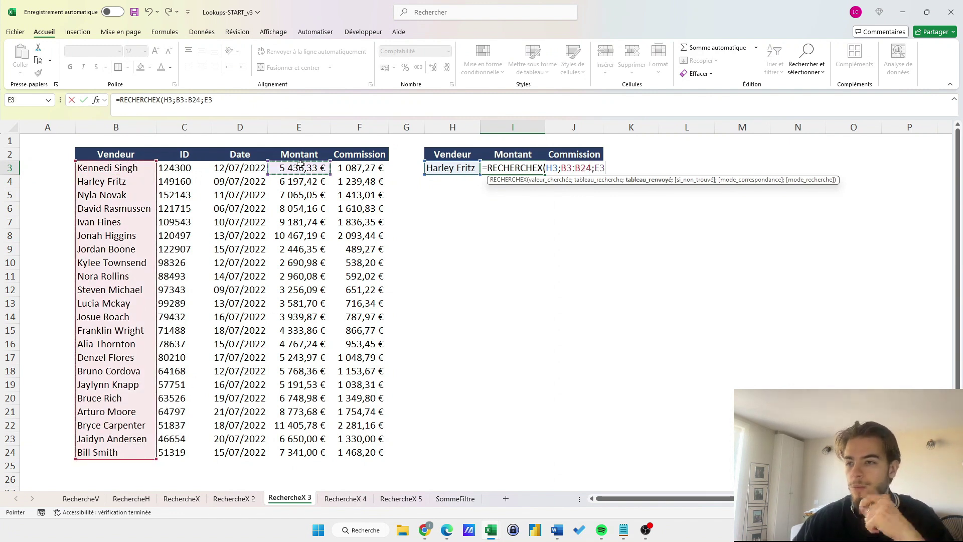
key("ctrl+shift+Down")
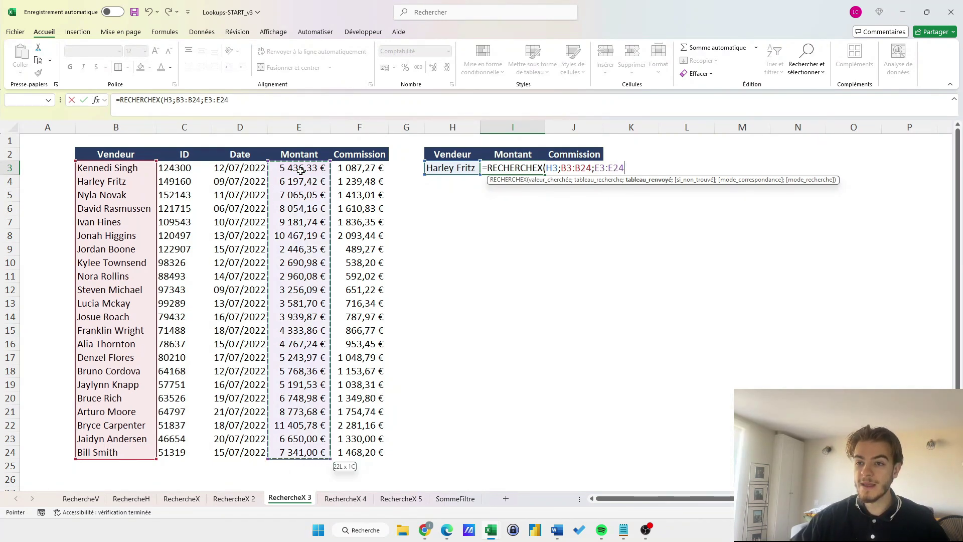
key("shift+Right")
type(")")
key("Return")
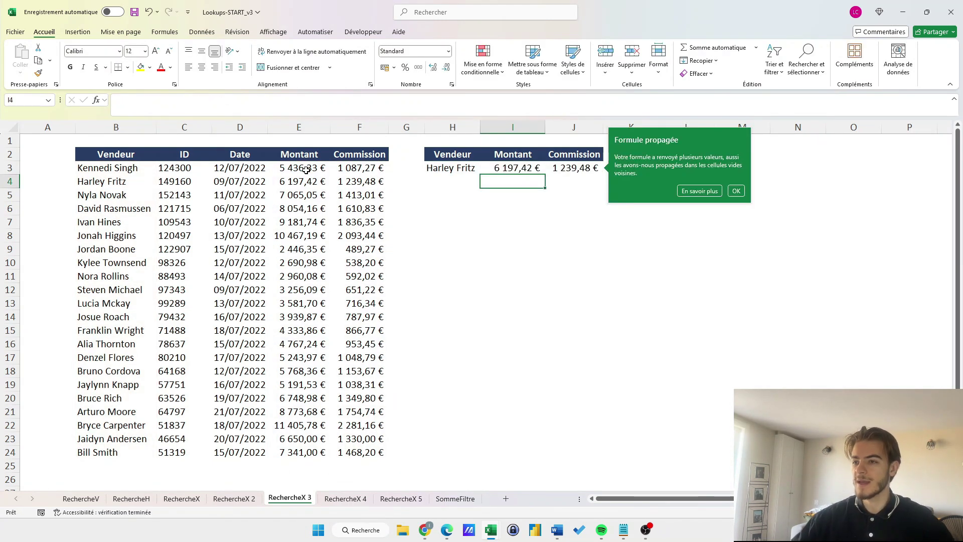
left_click(736, 191)
Compare the amount and commission returned in I3:J3 with the vendor's values in E4:F4.
left_click(502, 191)
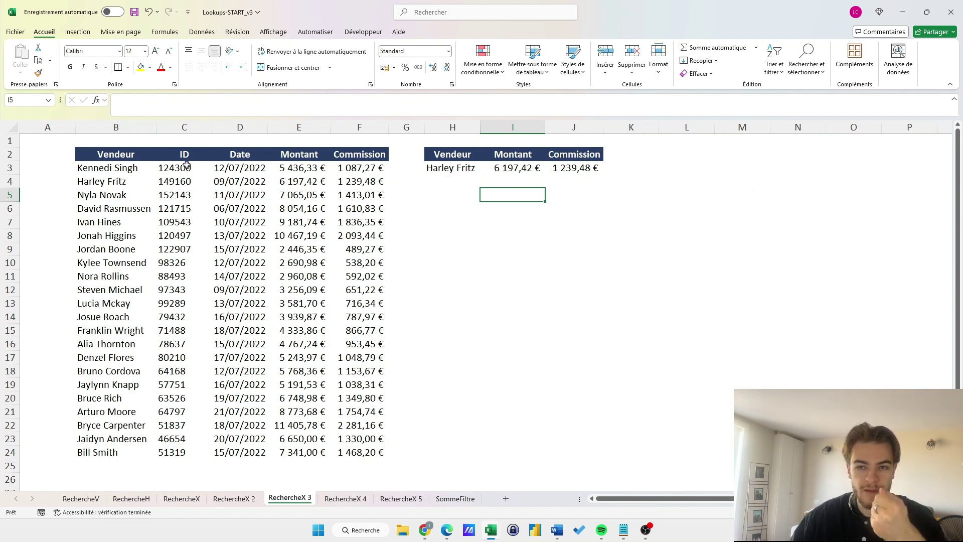
left_click_drag(270, 180, 353, 182)
left_click(464, 198)
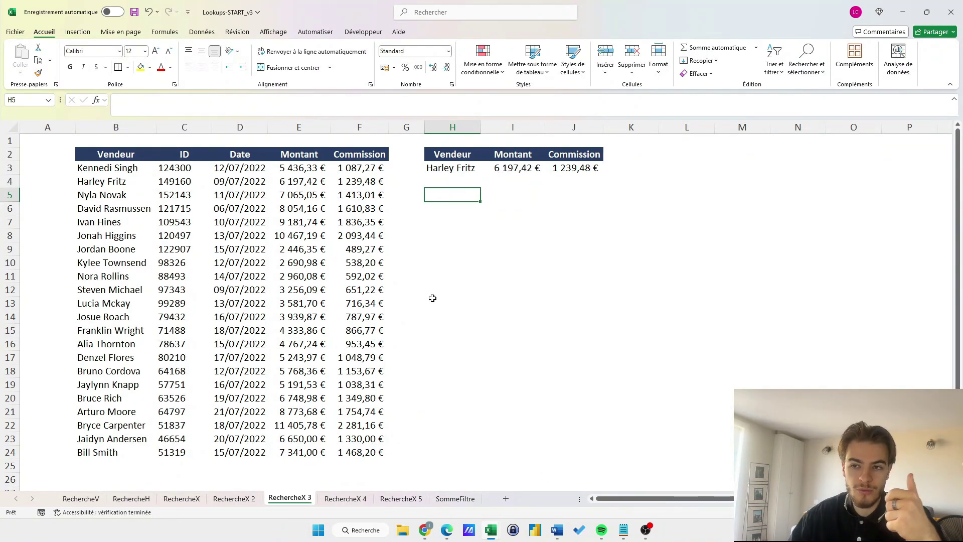
Restrict cell H3 with data validation to a list whose source is the vendor range B3:B24.
left_click(444, 169)
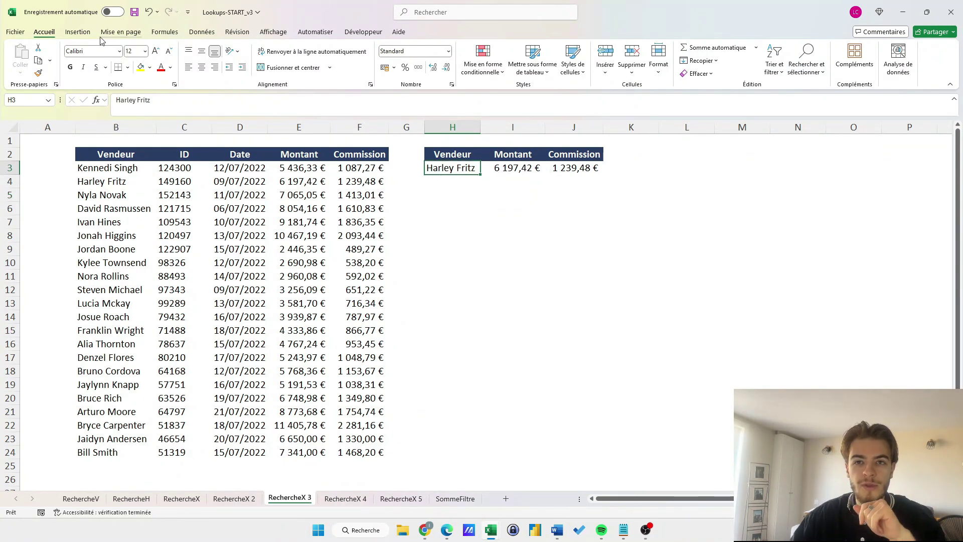
left_click(205, 32)
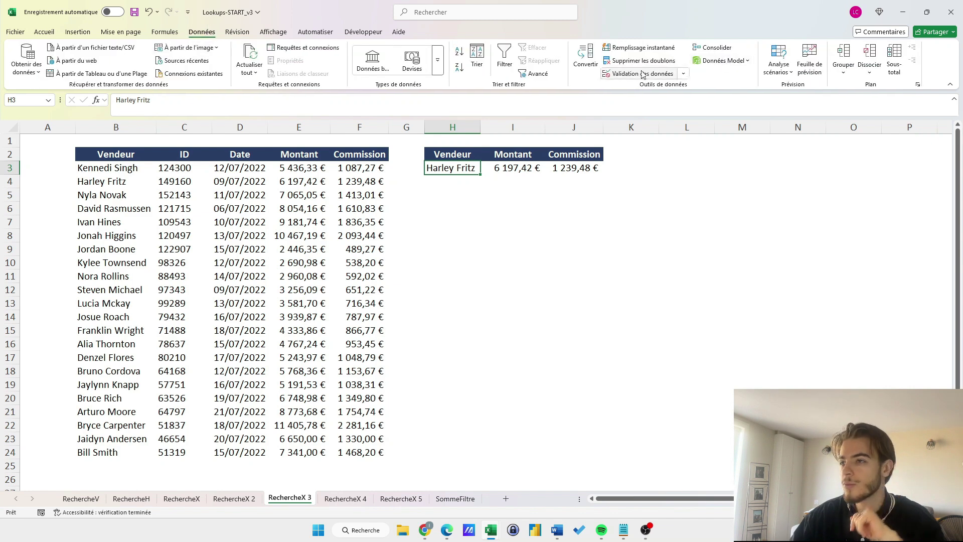
left_click(673, 76)
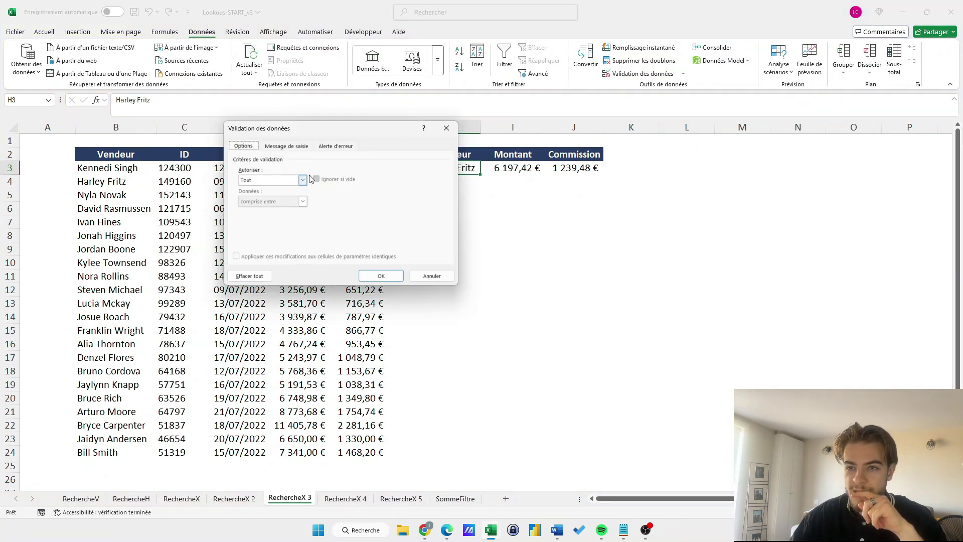
left_click(303, 180)
left_click(261, 209)
left_click(389, 223)
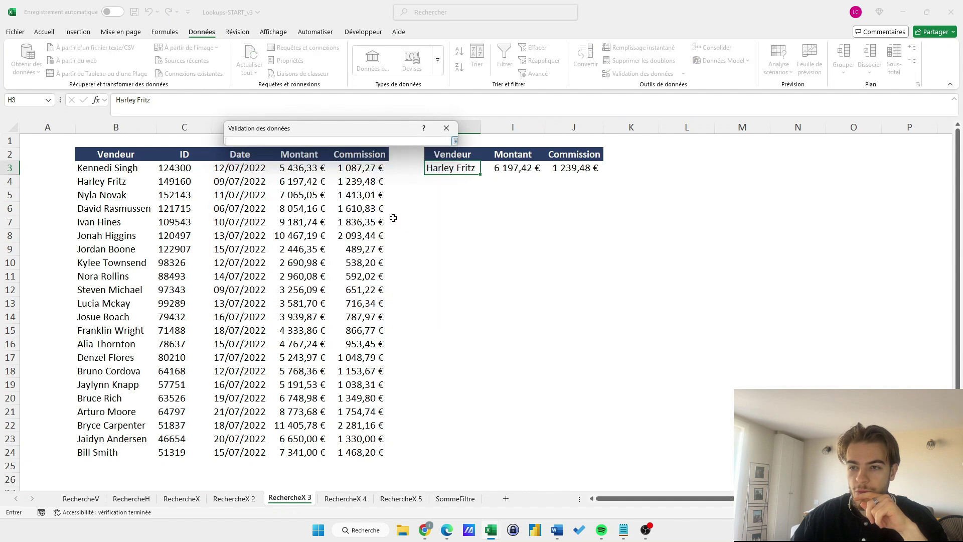
left_click_drag(104, 168, 125, 450)
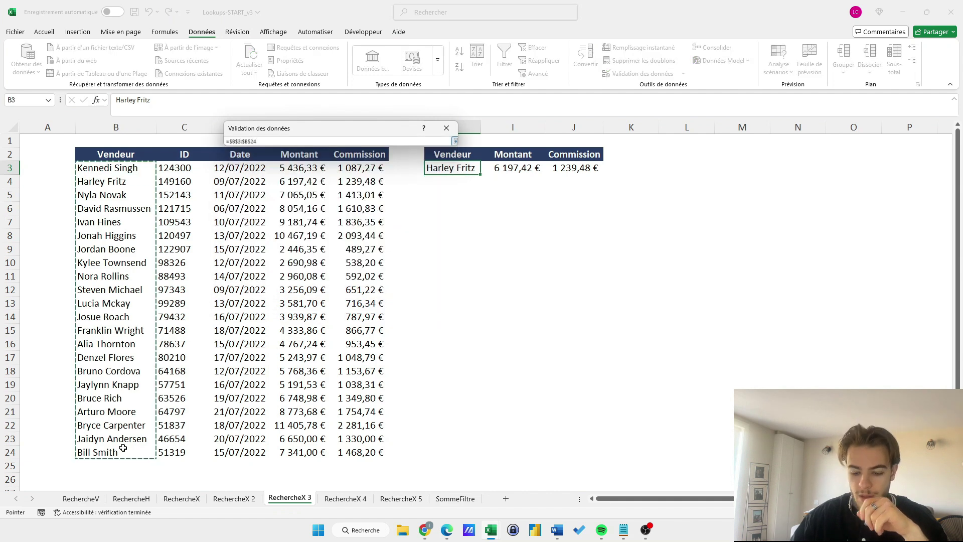
left_click(366, 273)
Choose two different vendors in turn from the H3 drop-down list, starting with the one in row 9.
left_click(484, 169)
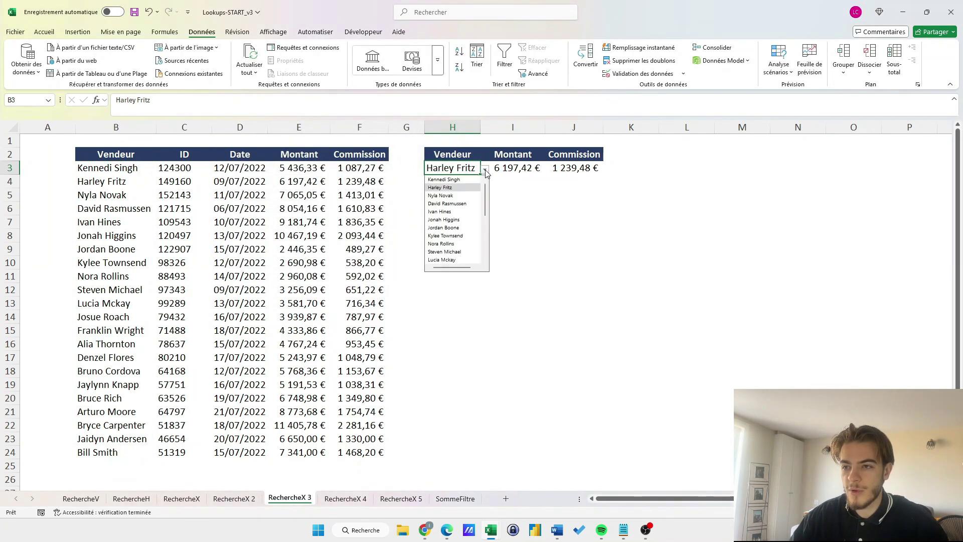
left_click(449, 227)
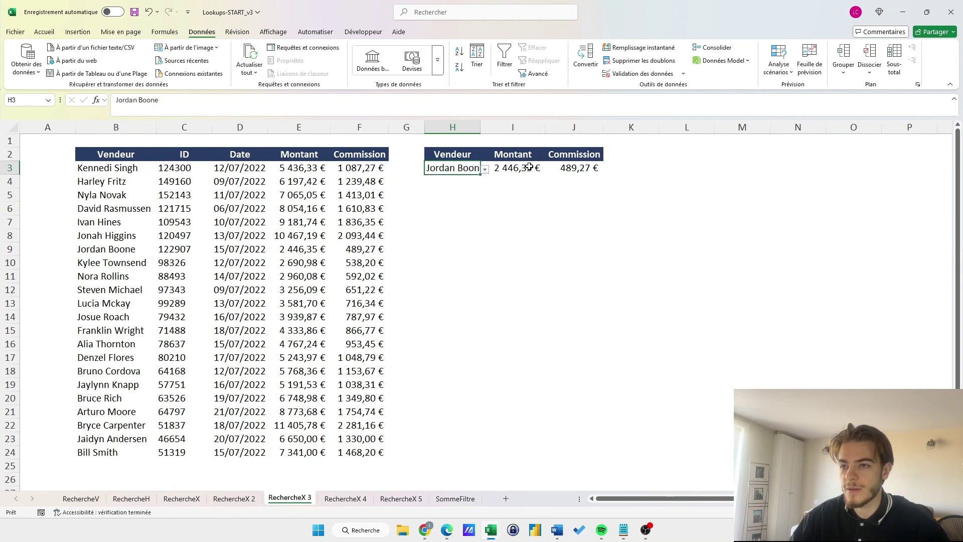
left_click(484, 169)
left_click(449, 260)
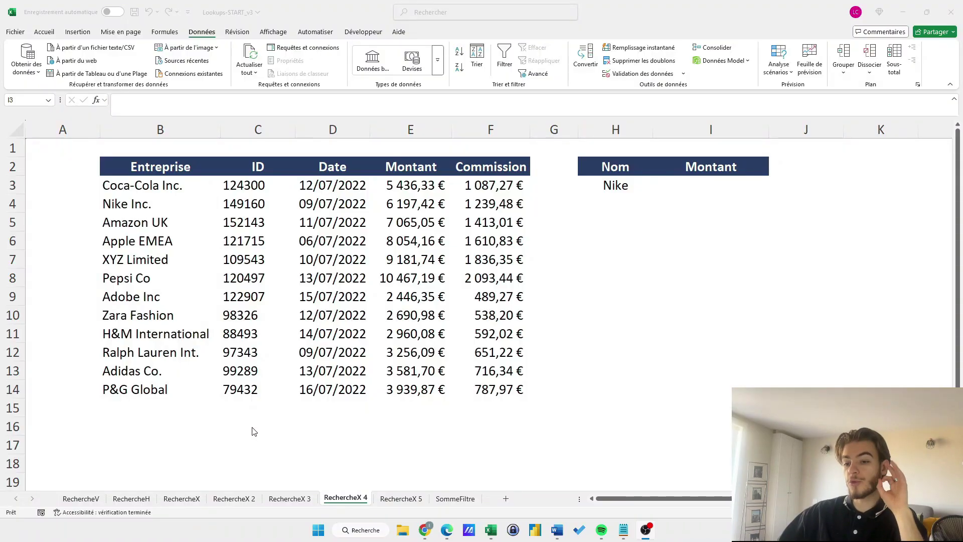
On the RechercheX 4 sheet, compare the partial company name in H3 with the full name in B4.
left_click(722, 188)
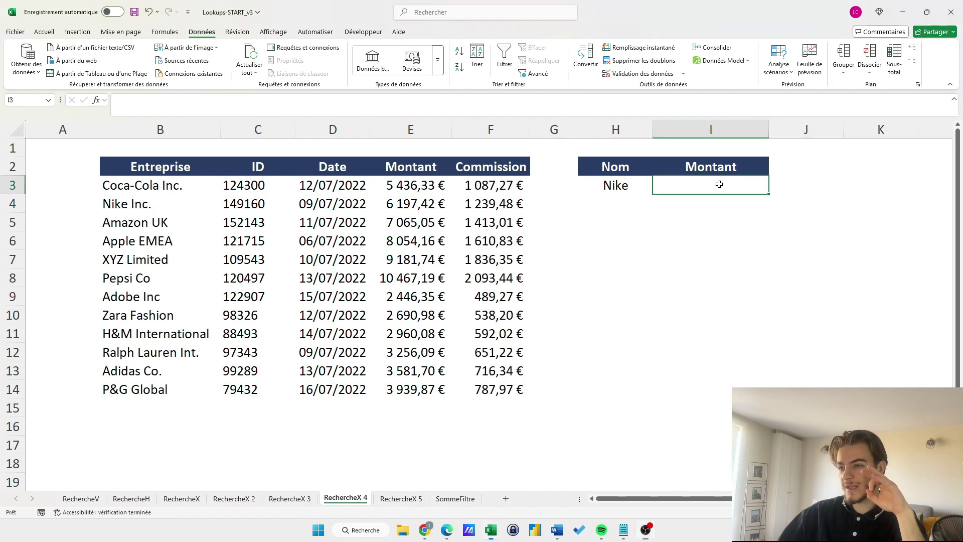
left_click(635, 186)
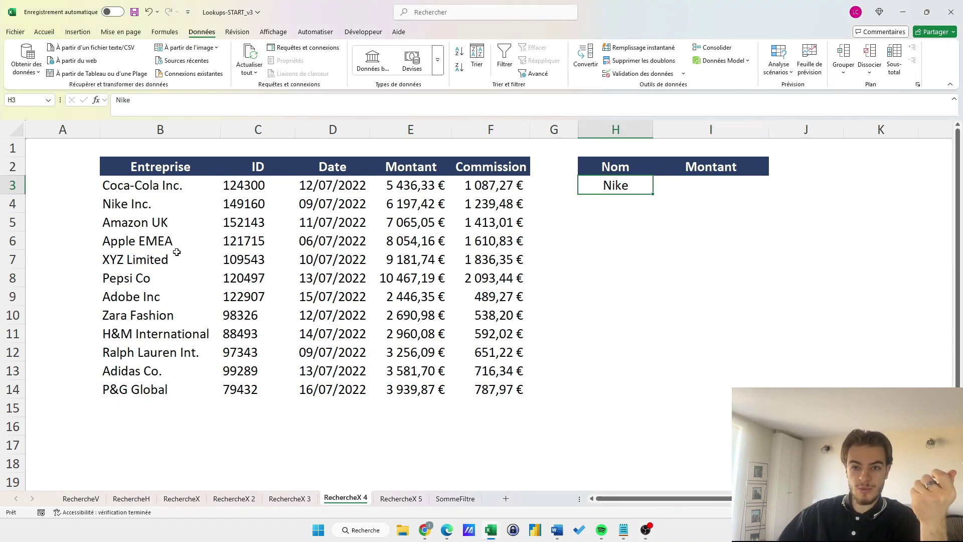
left_click(120, 207)
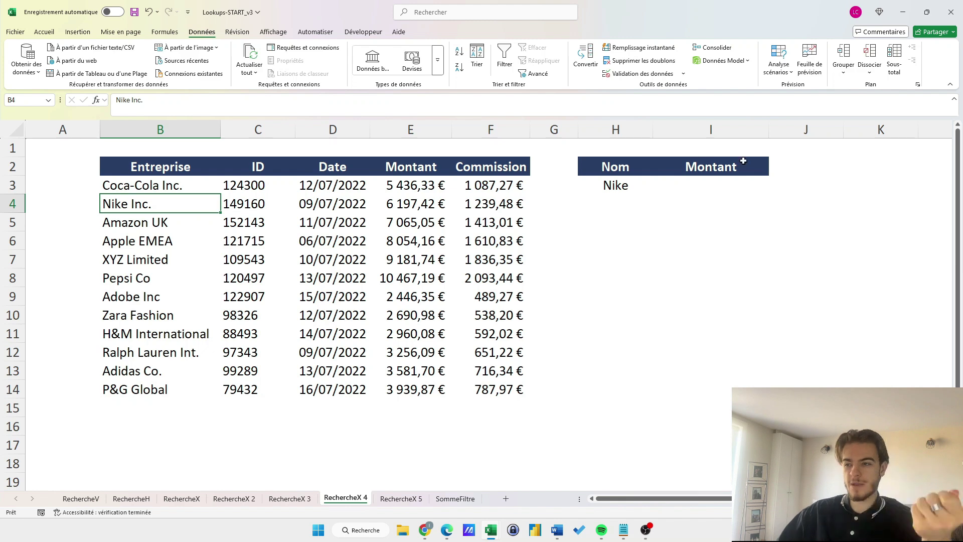
Start a RECHERCHEX formula in I3 under Montant with H3&"*" as the wildcard lookup value.
left_click(708, 186)
type("=")
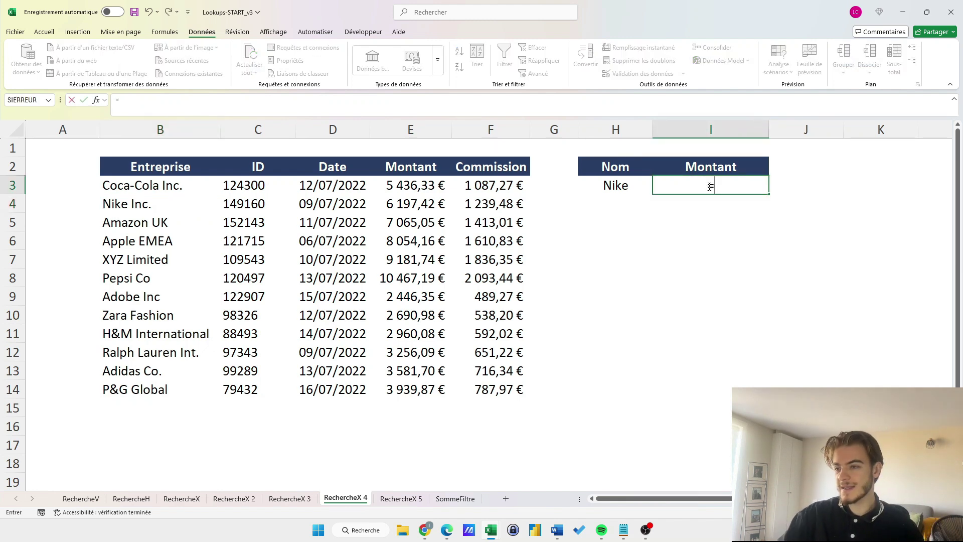
type("rech")
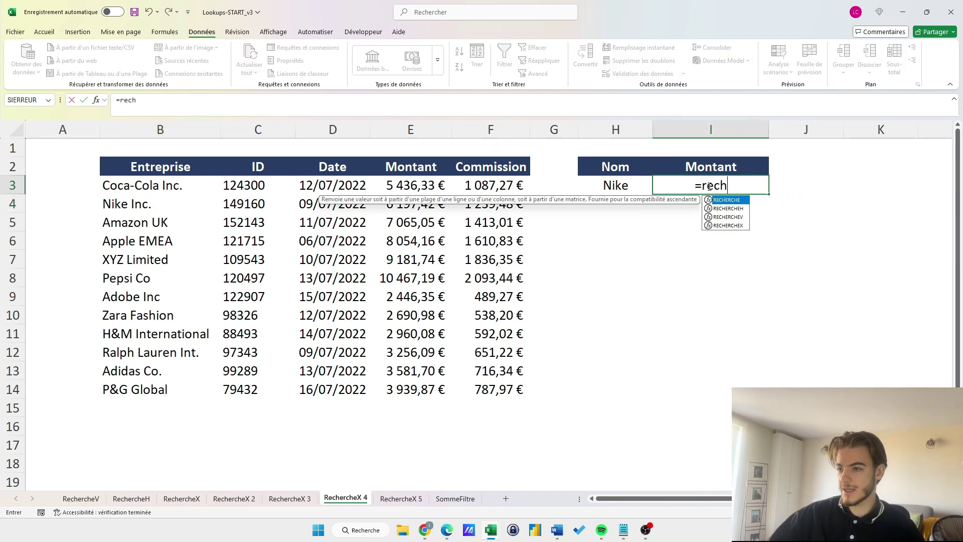
double_click(738, 226)
left_click(608, 185)
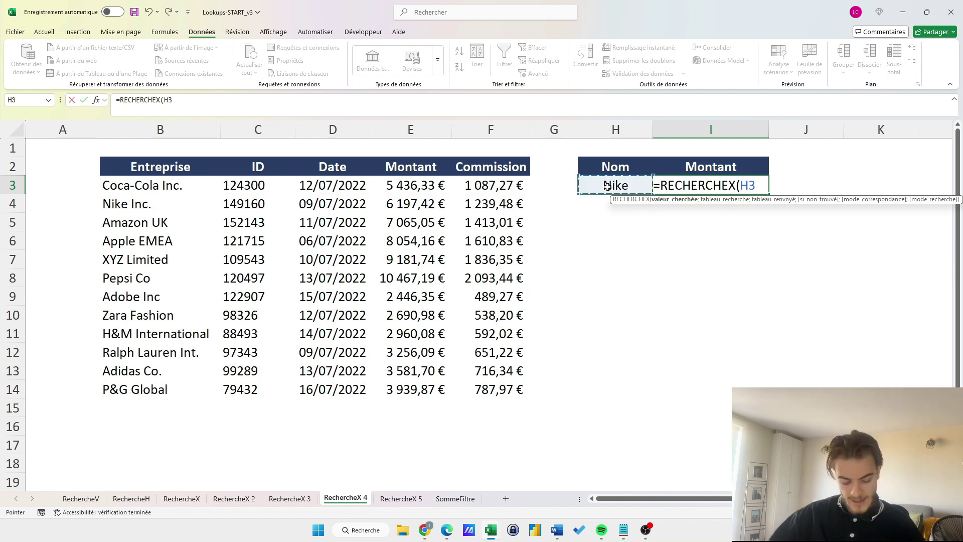
type("&\"")
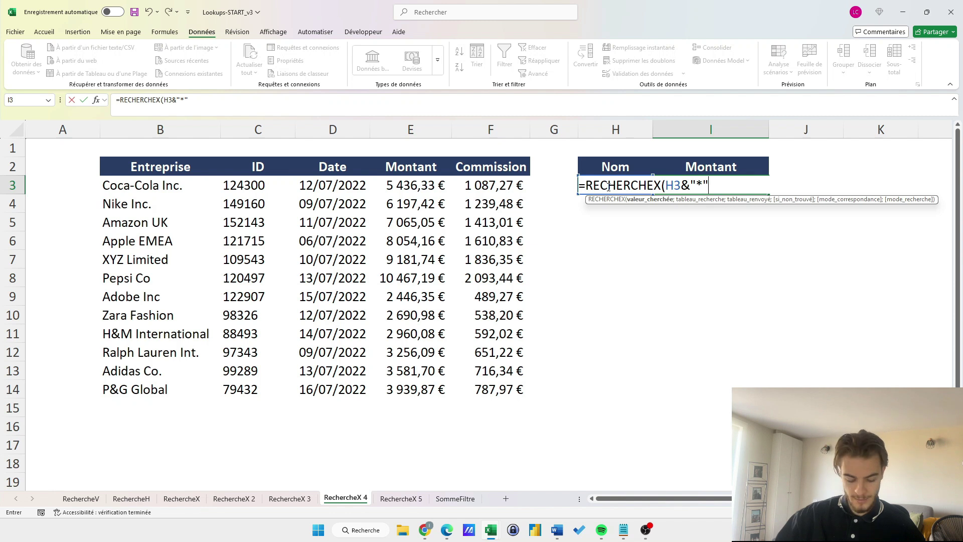
type("*\";")
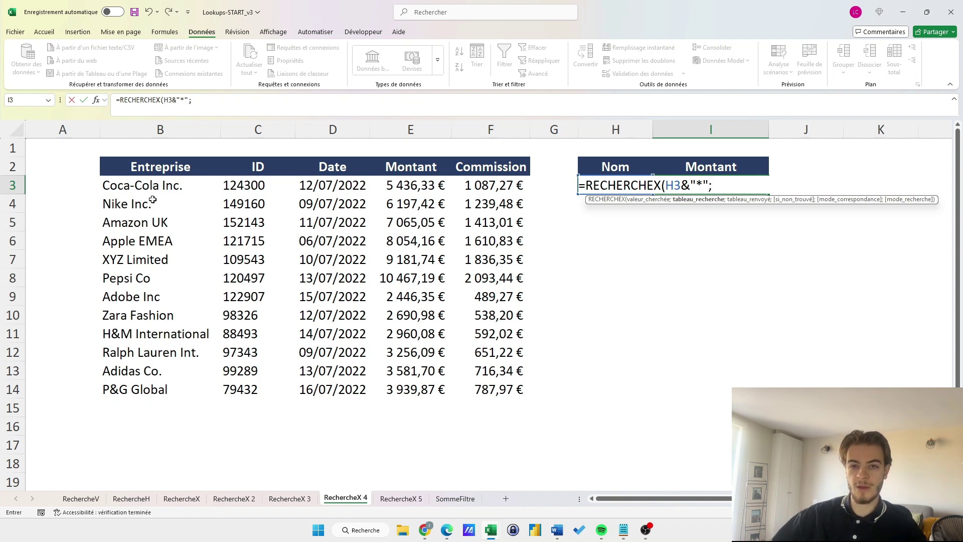
Complete the I3 formula with lookup range B3:B14, return range E3:E14, no not-found value and match mode 2 for wildcards.
left_click_drag(147, 190, 133, 380)
type(";")
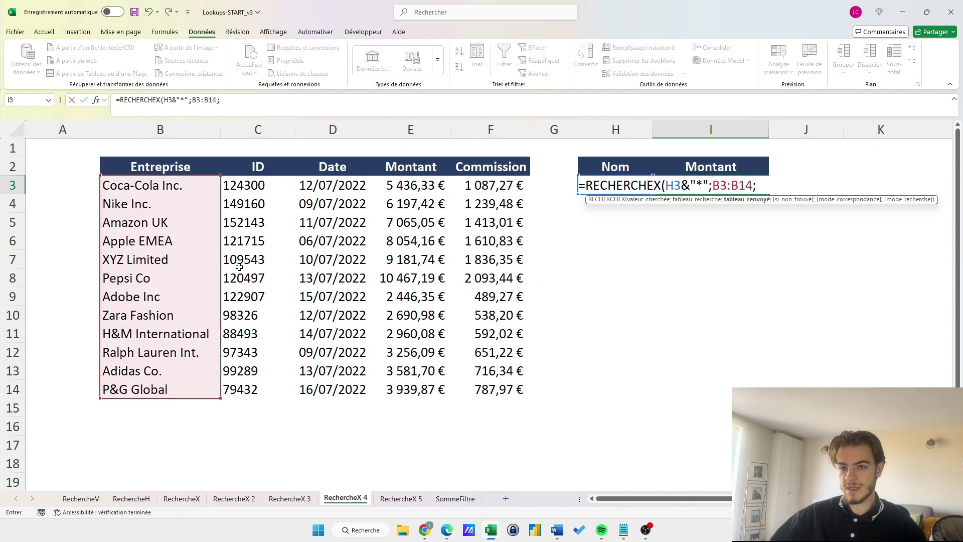
left_click_drag(404, 187, 401, 389)
type(";")
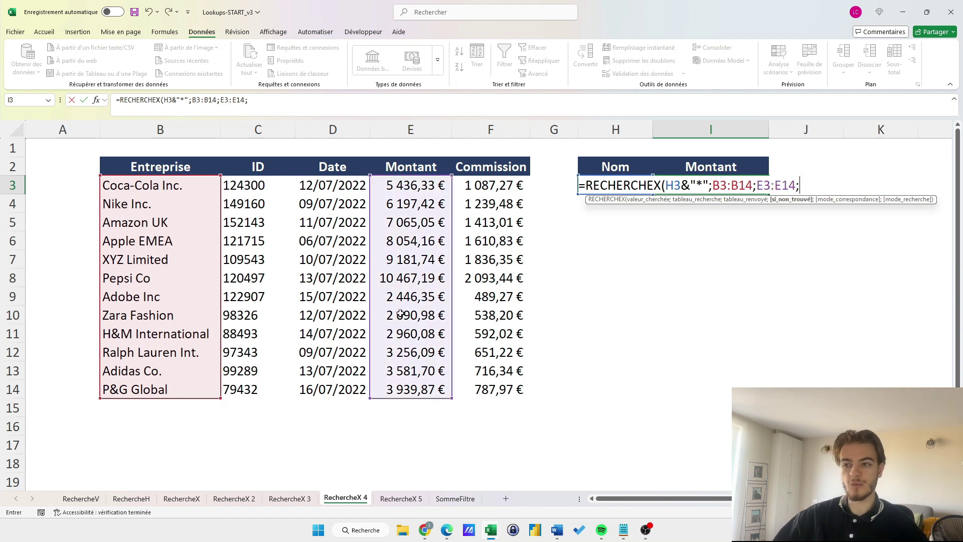
type(";")
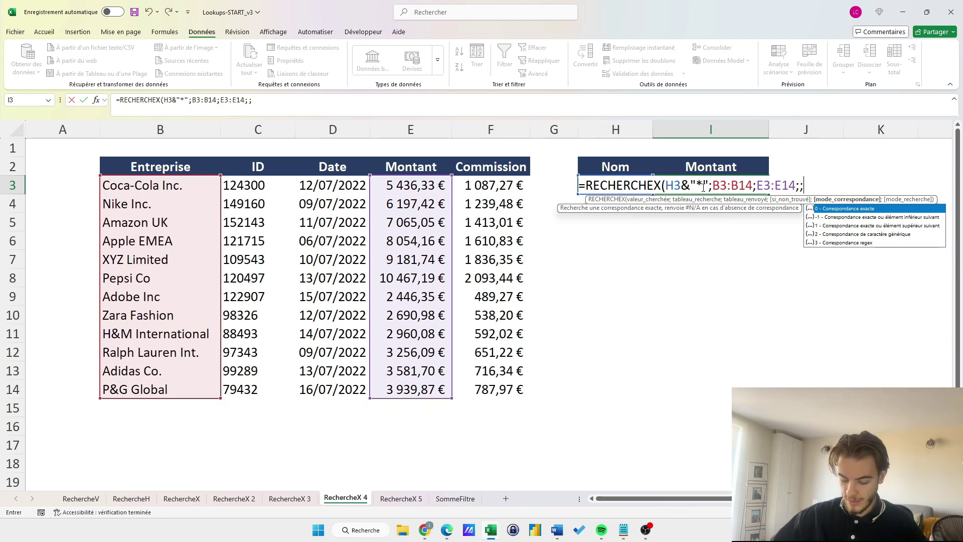
type("2)")
key("Return")
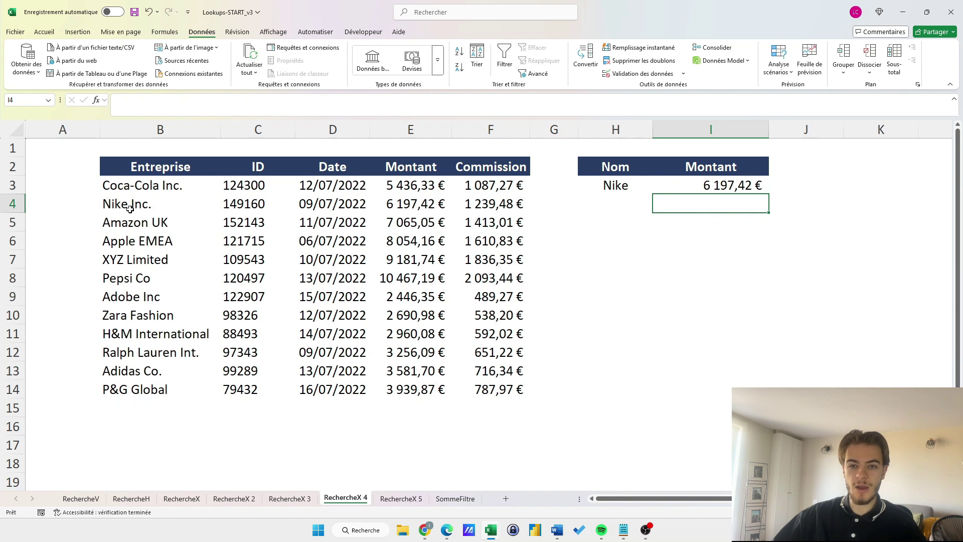
Replace the name in H3 with Zara and compare it with the full company name in B10.
left_click(630, 185)
double_click(123, 100)
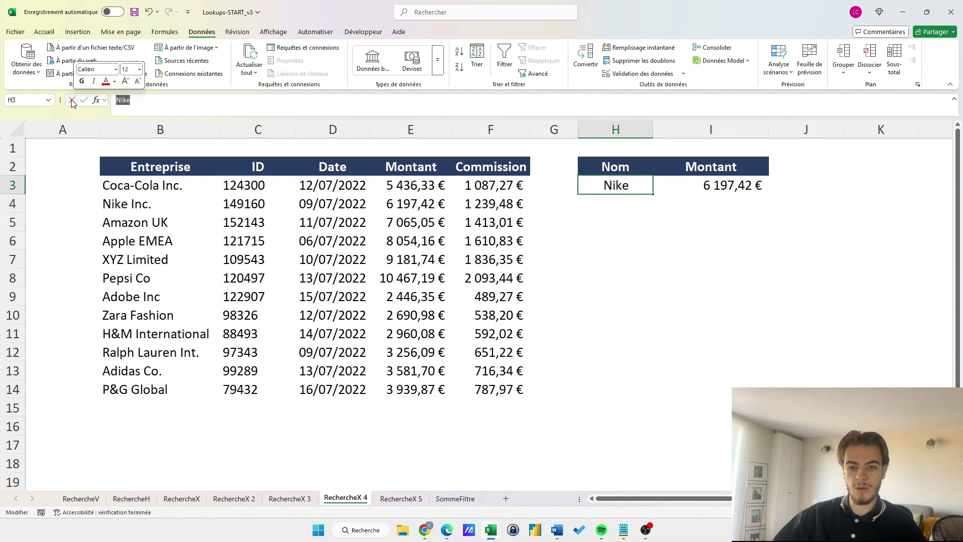
type("Zara")
key("Return")
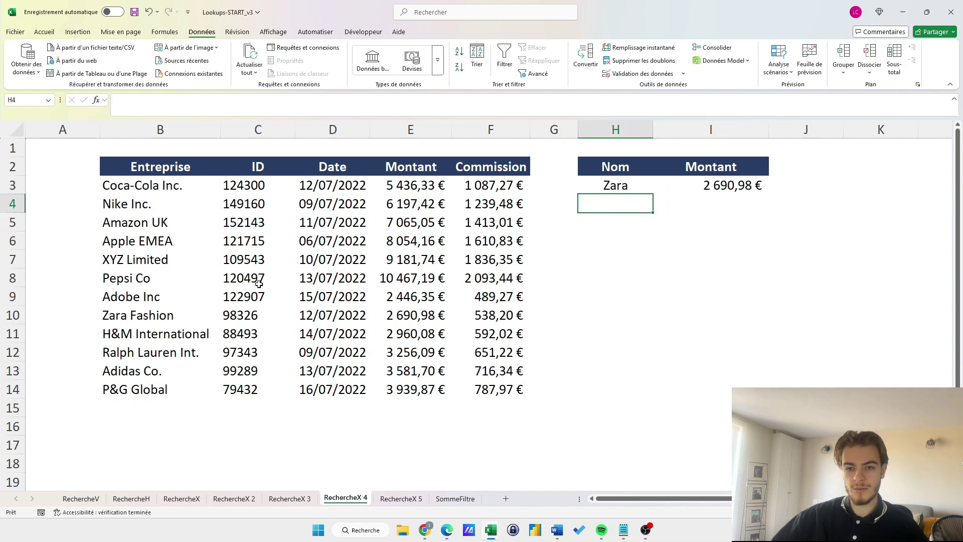
left_click(168, 317)
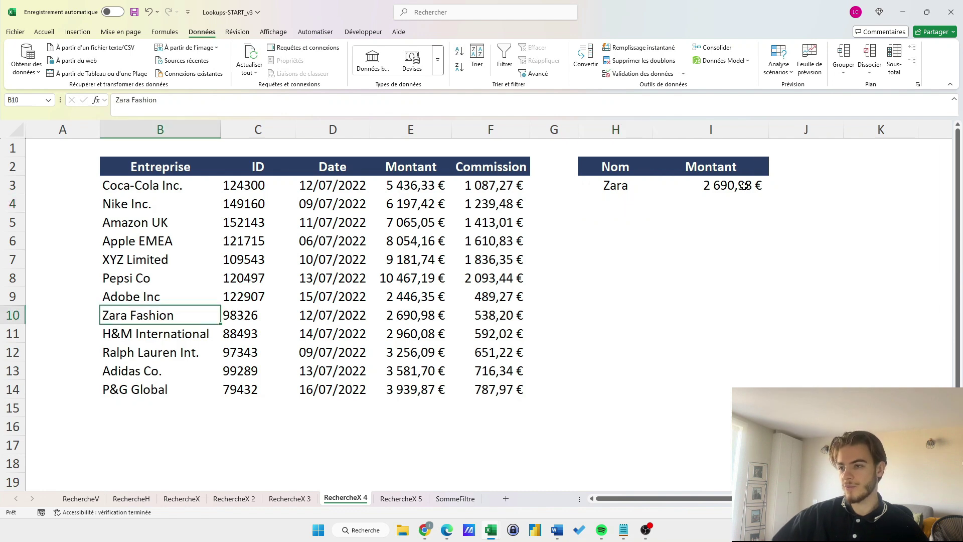
Add "*"& before H3 in the I3 formula so the lookup value becomes "*"&H3&"*".
left_click(744, 186)
key("F2")
left_click_drag(708, 185, 669, 183)
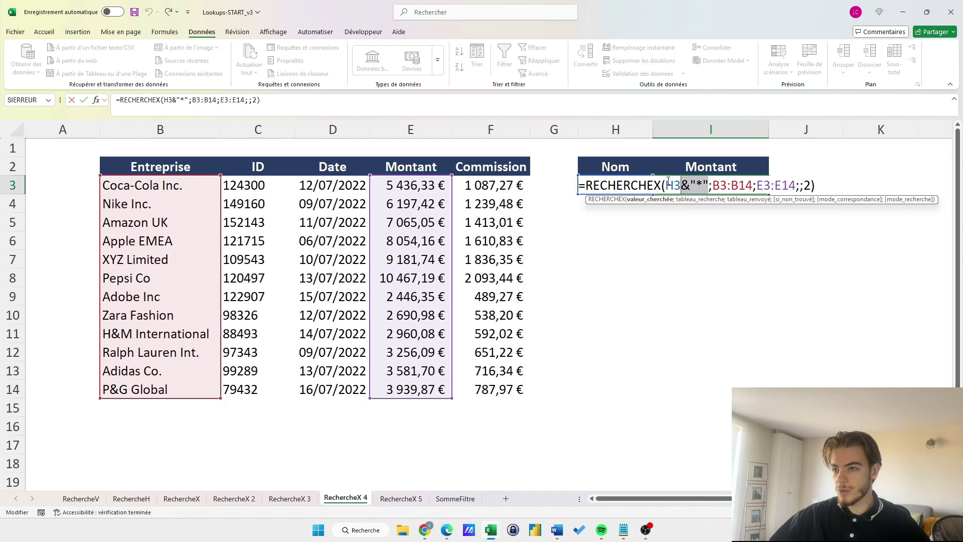
left_click(667, 182)
type("&")
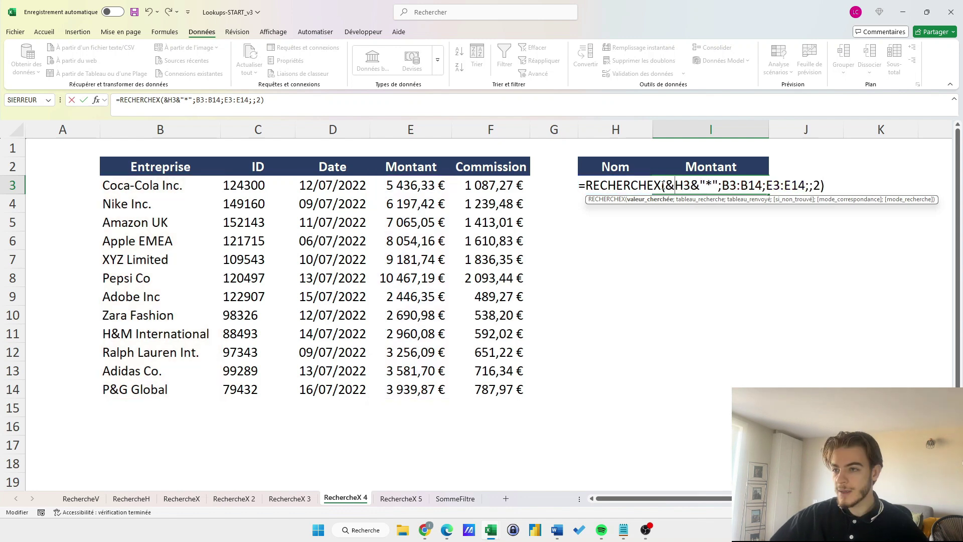
left_click(669, 186)
type("\"*\"")
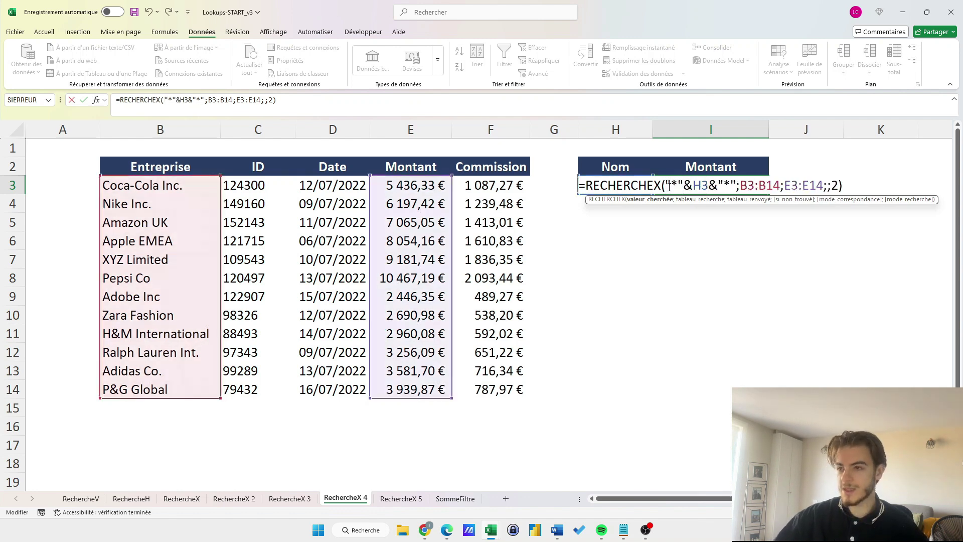
key("Return")
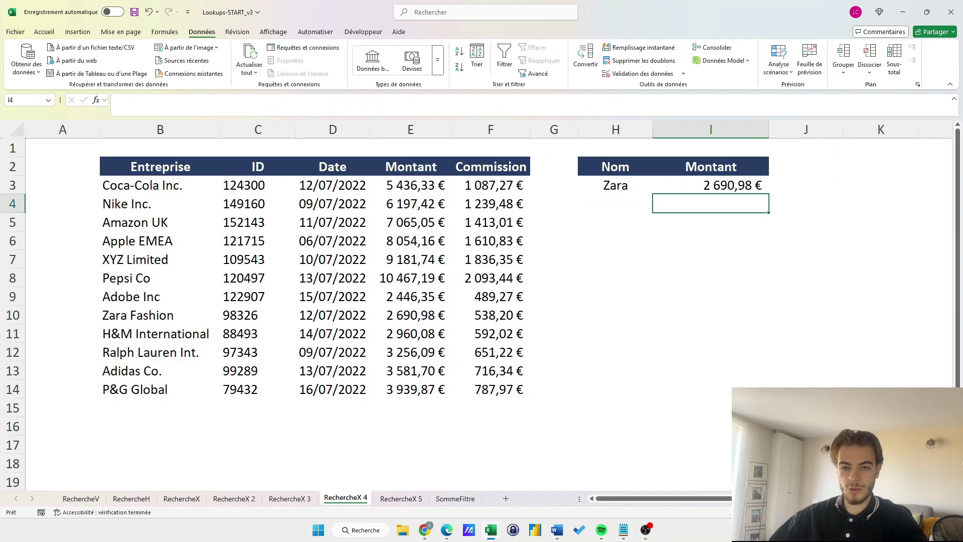
Change the company name in B10 to hhh Zara Fashion and check the amount in I3.
left_click(125, 315)
key("F2")
key("Home")
type("hhh")
key("Return")
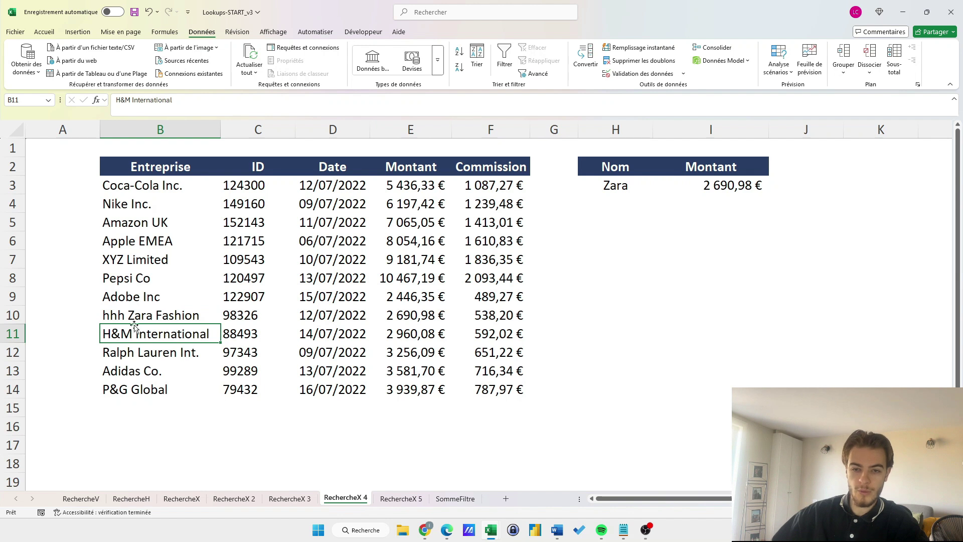
left_click(730, 186)
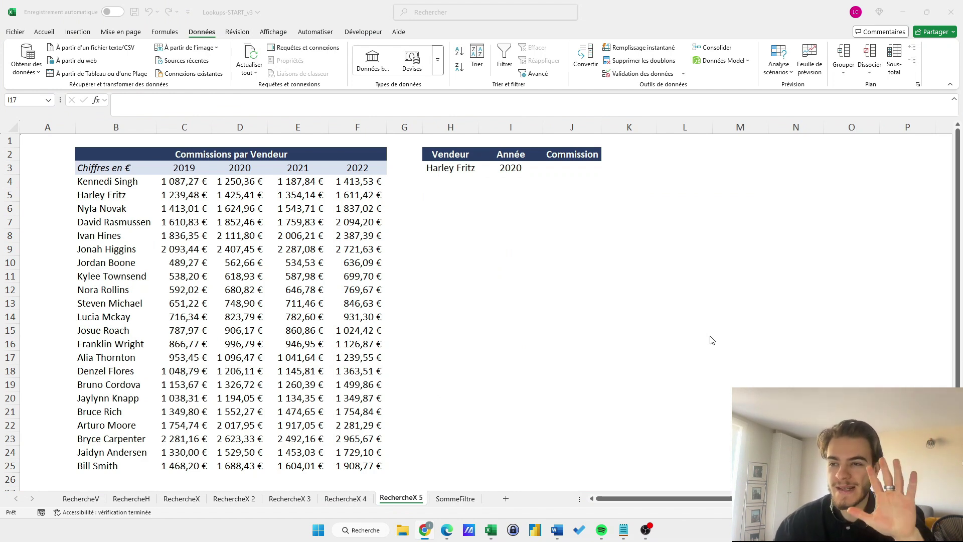
On the RechercheX 5 sheet, examine the vendor names in B4:B25 and the year headers in C3:F3.
left_click(575, 173)
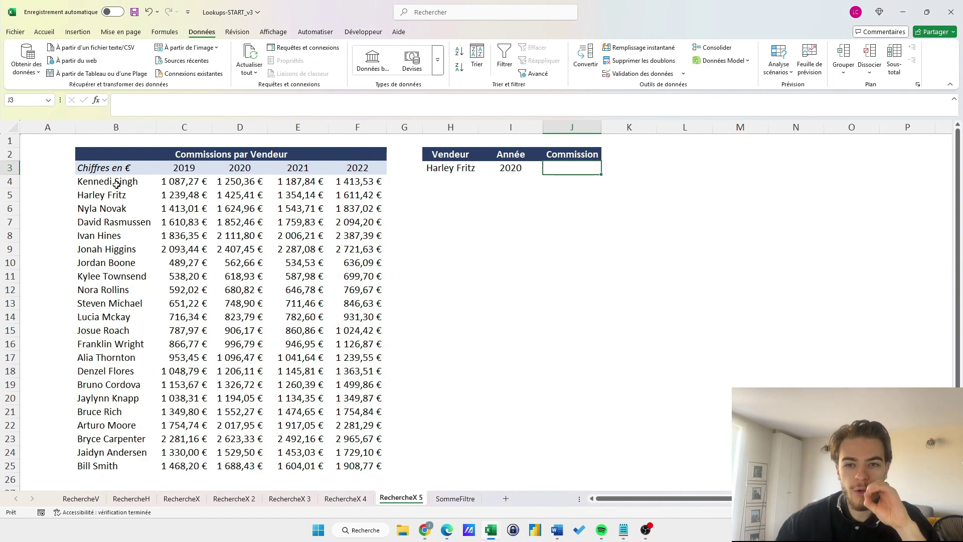
left_click_drag(116, 185, 122, 465)
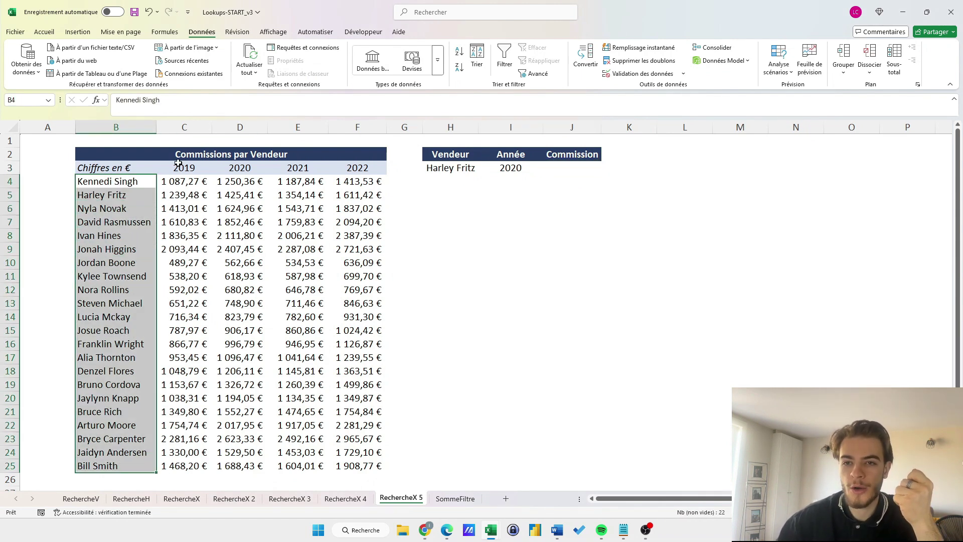
left_click_drag(178, 163, 354, 164)
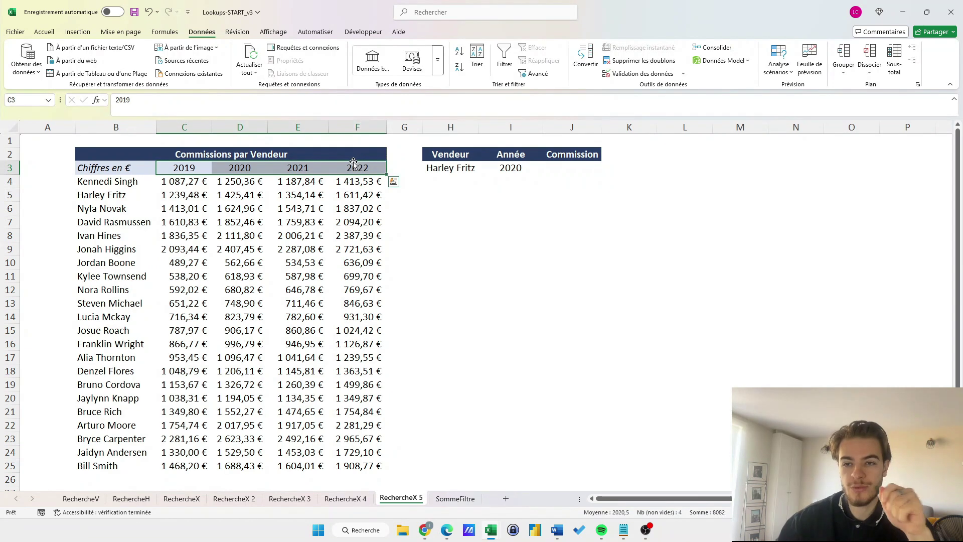
Start a RECHERCHEX formula in J3 under Commission with lookup value H3 and lookup range B4:B25.
double_click(559, 168)
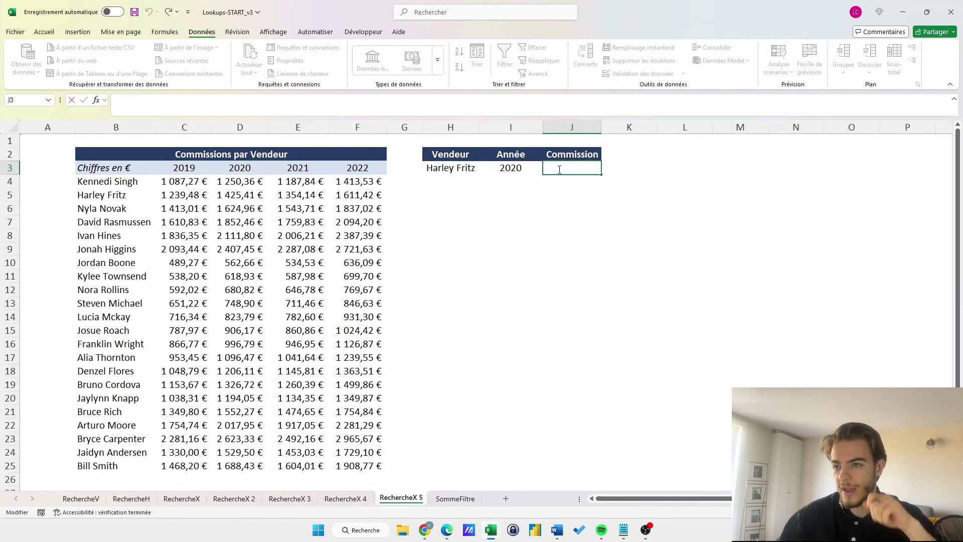
type("=RECHERCHEX(")
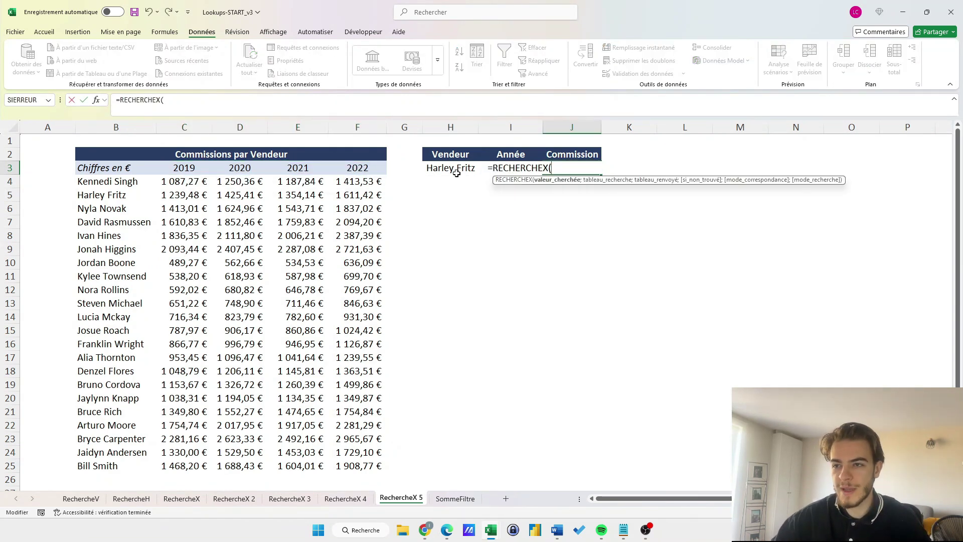
left_click(446, 168)
type(";")
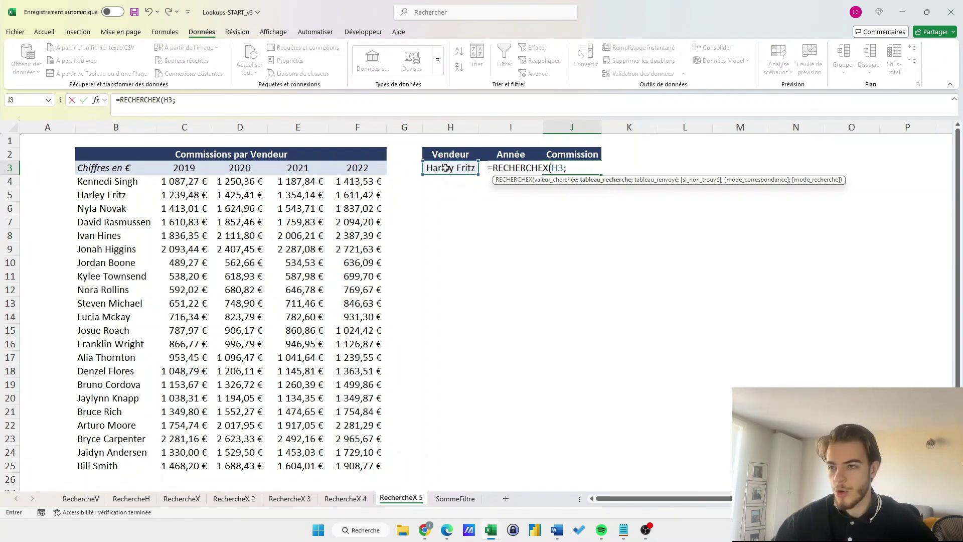
left_click_drag(101, 181, 110, 466)
type(";")
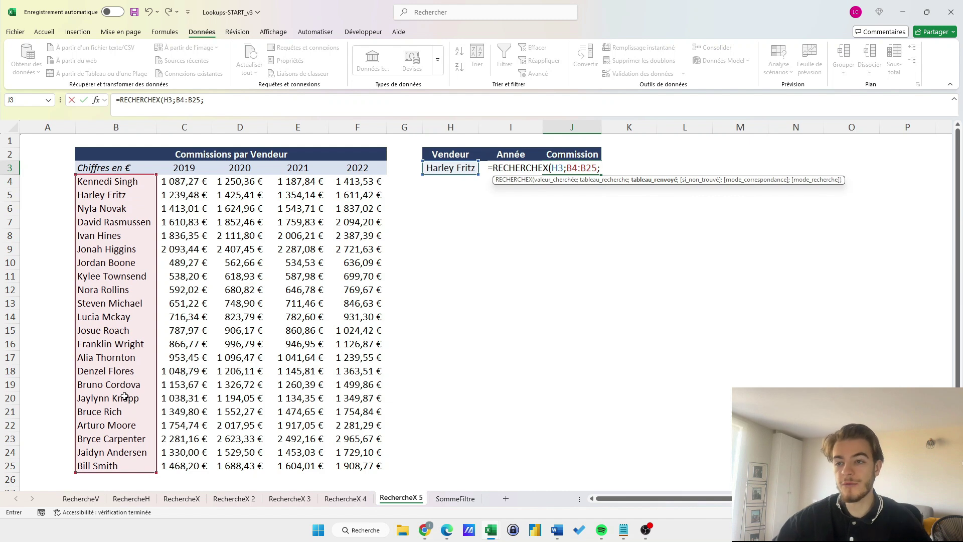
Nest RECHERCHEX(I3;C3:F3;C4:F25) as the return array and complete the two-way lookup in J3.
type("rech")
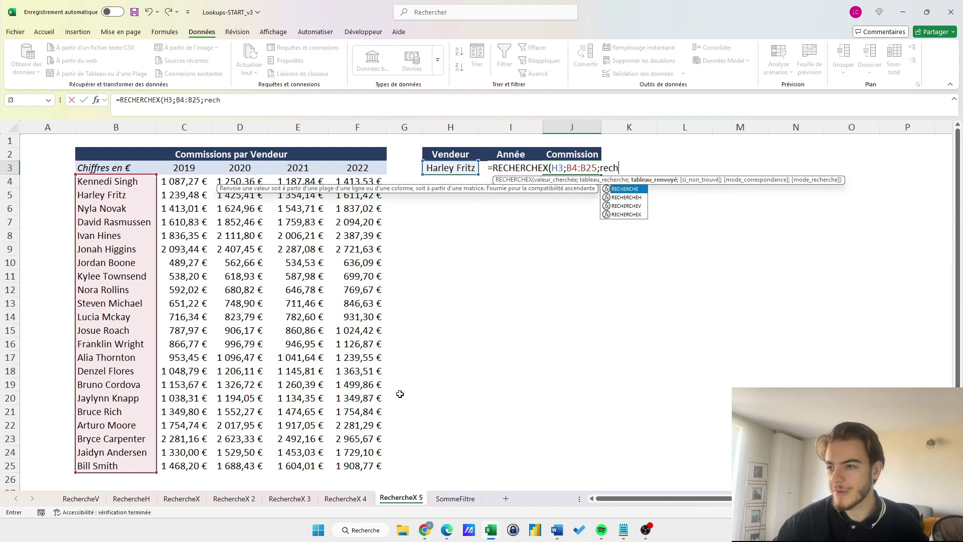
double_click(625, 214)
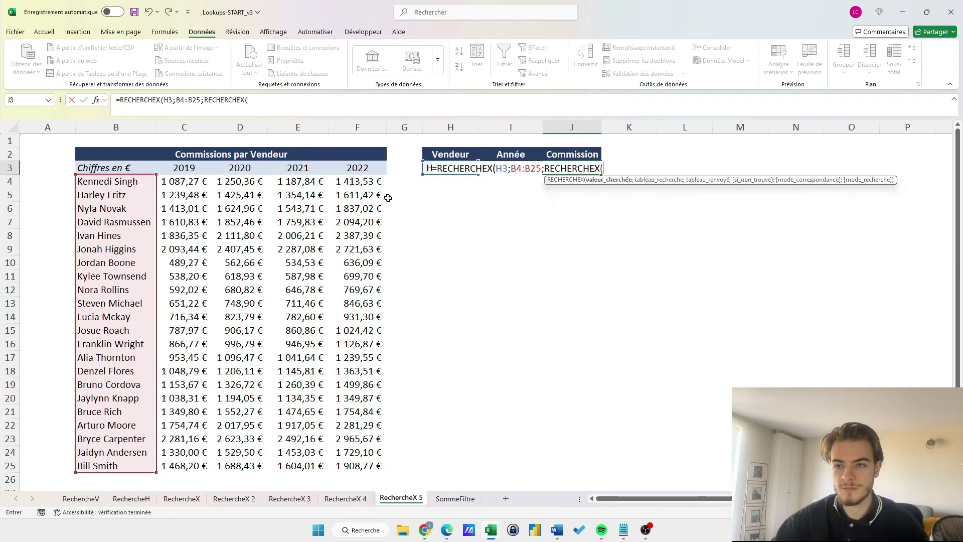
left_click(503, 169)
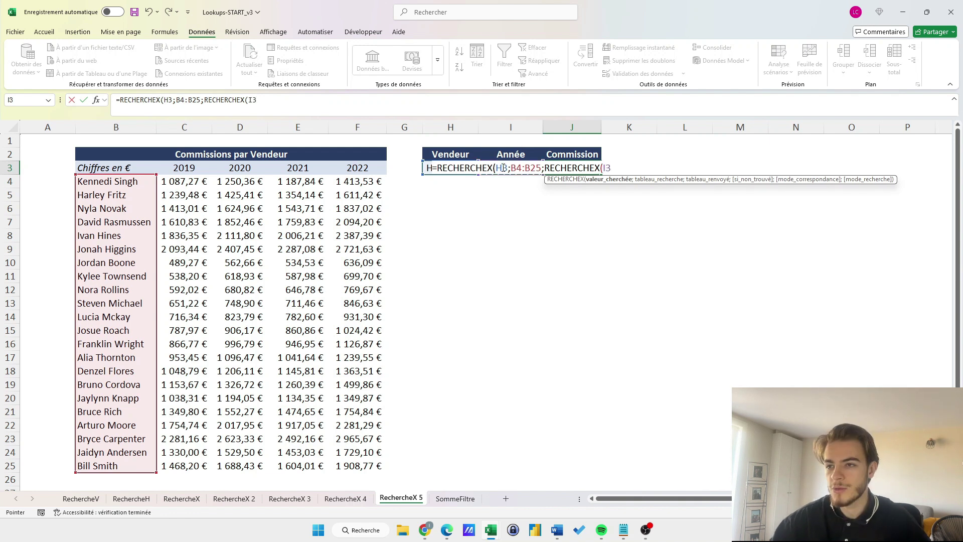
type(";")
left_click_drag(180, 168, 366, 168)
type(";")
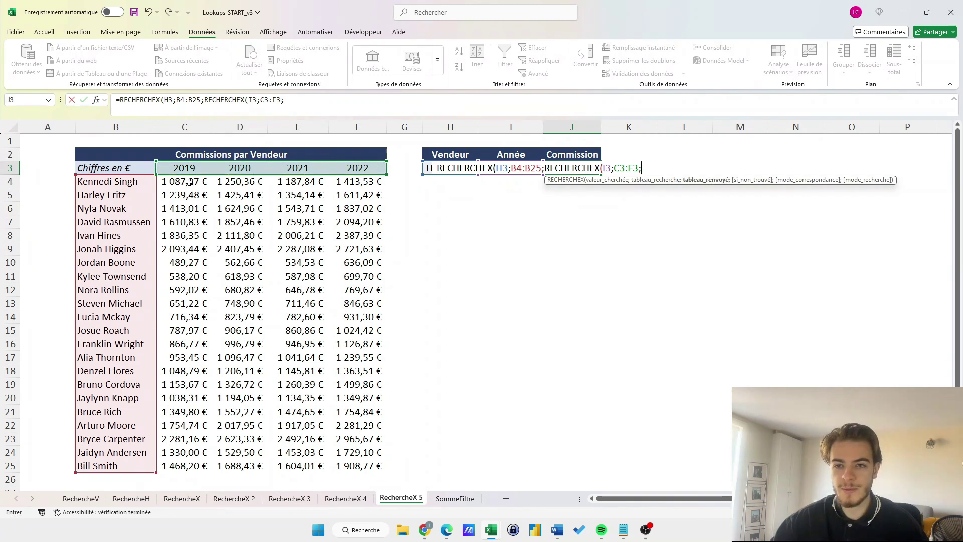
left_click_drag(188, 182, 354, 468)
type(")")
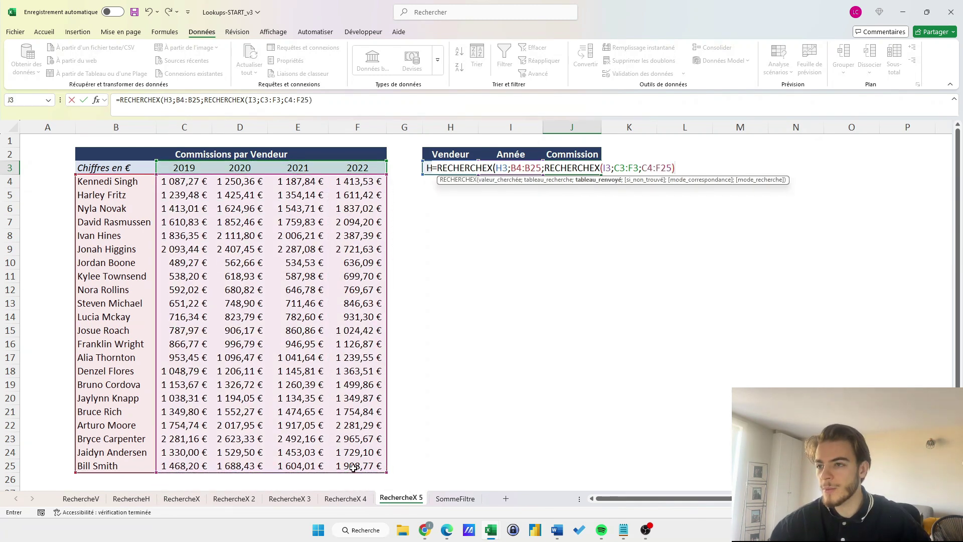
key("Return")
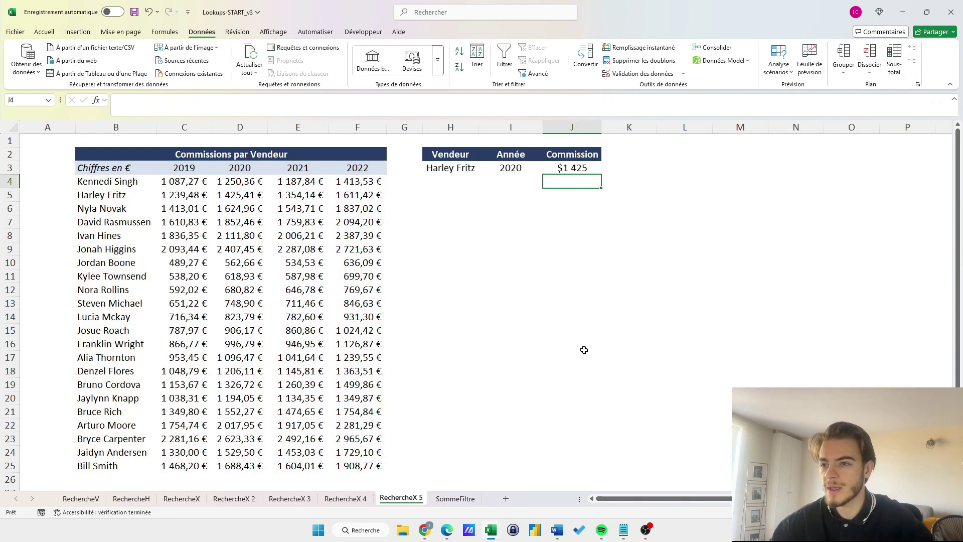
Apply the euro accounting number format to the commission in J3.
left_click(570, 168)
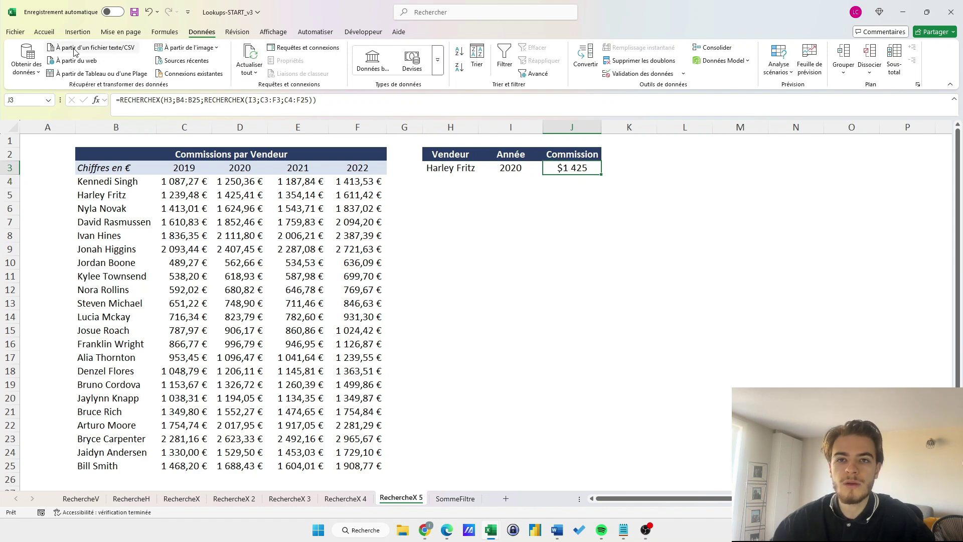
left_click(44, 32)
left_click(385, 67)
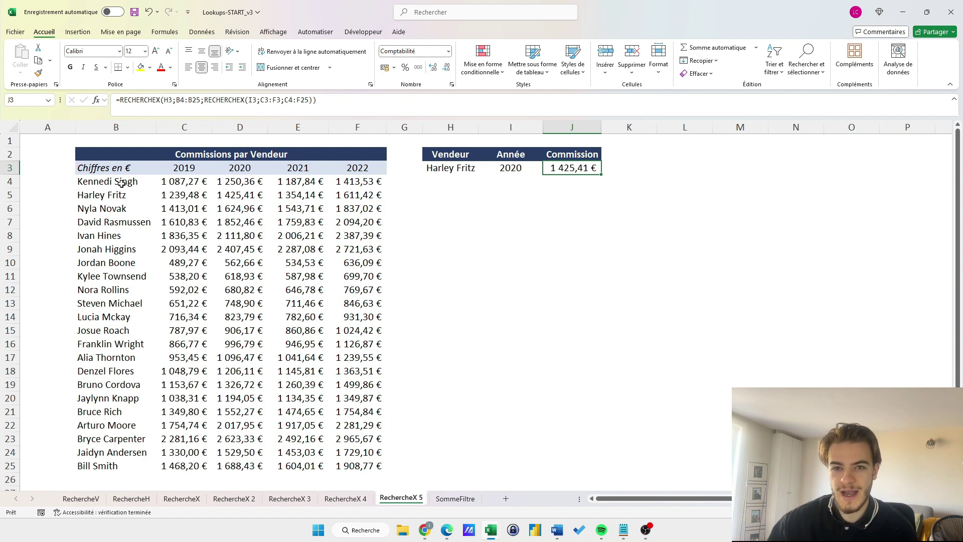
Check the J3 result against the 2020 commission of the vendor in row 5 of the table.
left_click(112, 196)
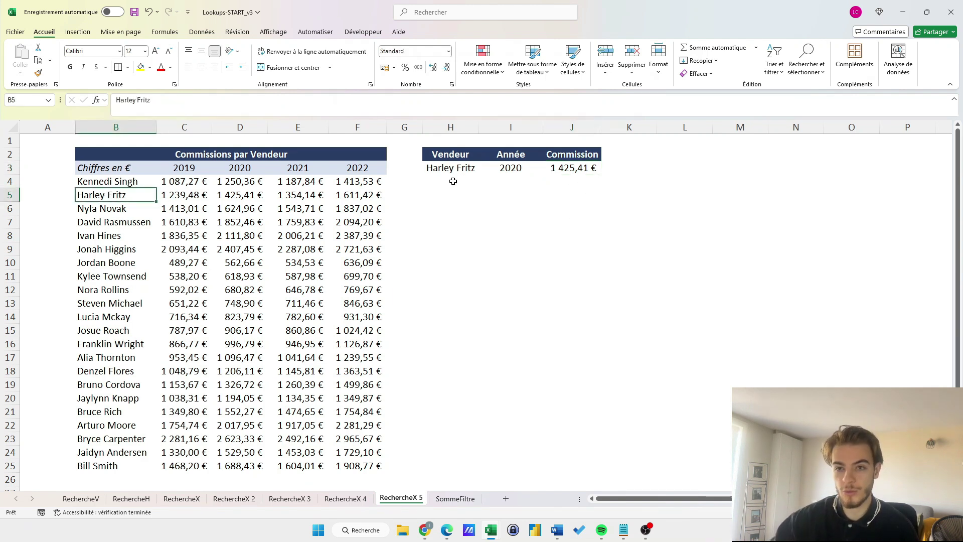
key("Right")
key("Right")
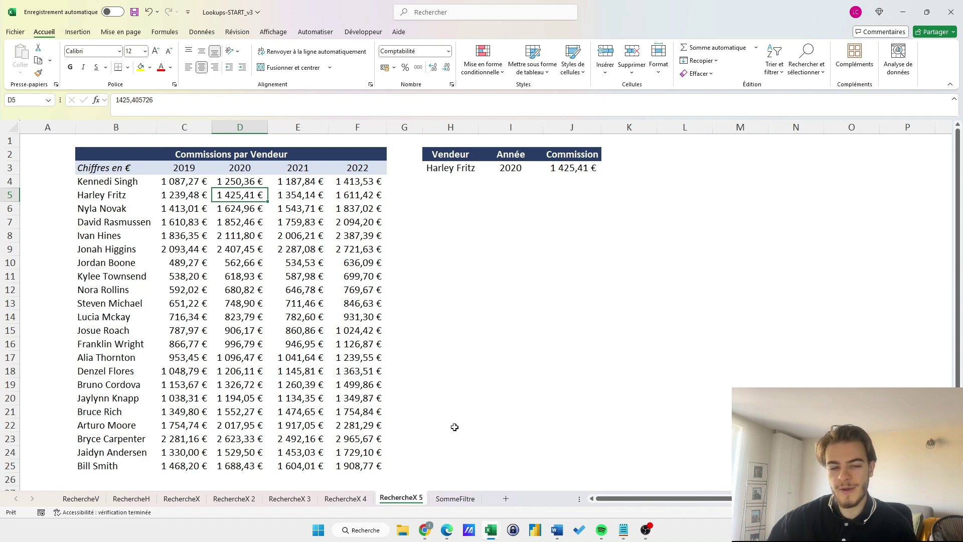
On the SommeFiltre sheet, inspect the nested RECHERCHEX formula in J4 and the repeated vendor entries in B4:B7.
left_click(455, 498)
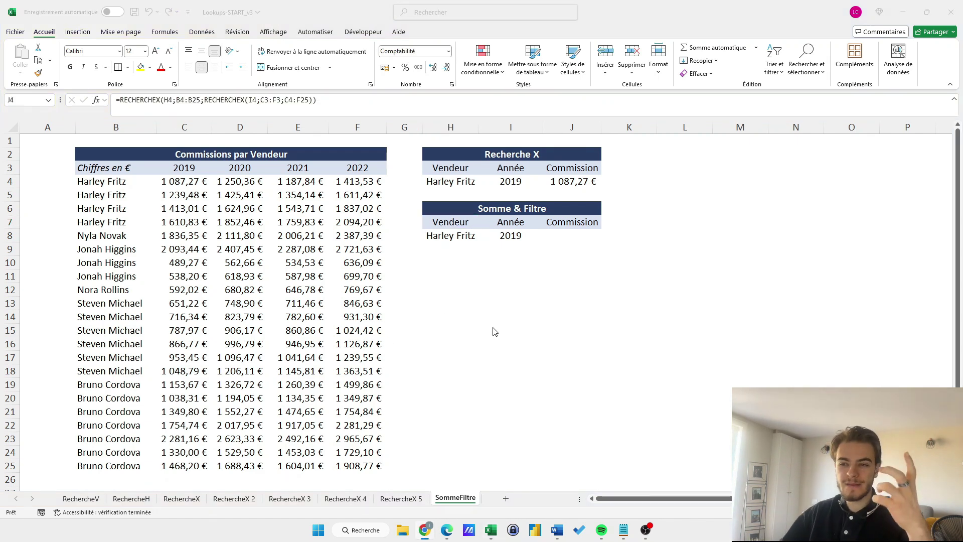
left_click(547, 190)
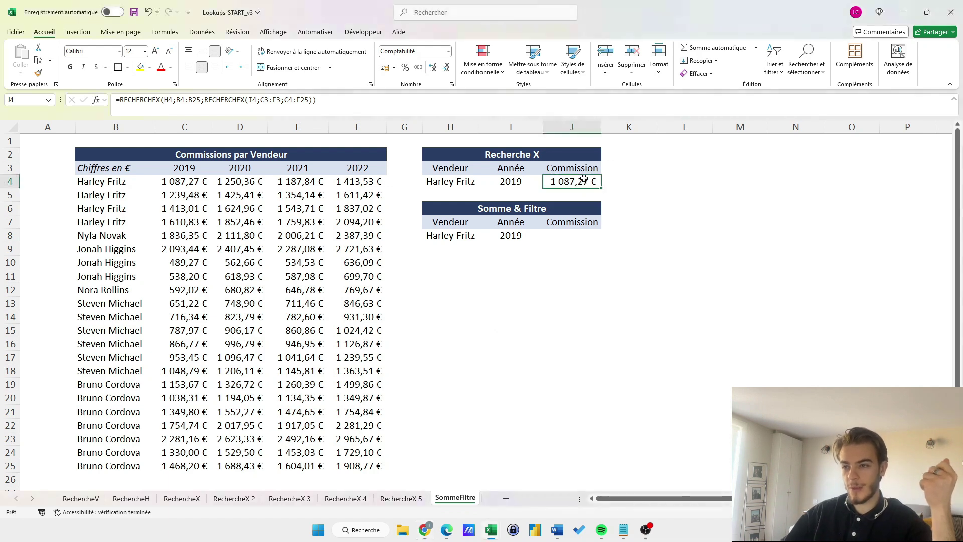
left_click(368, 106)
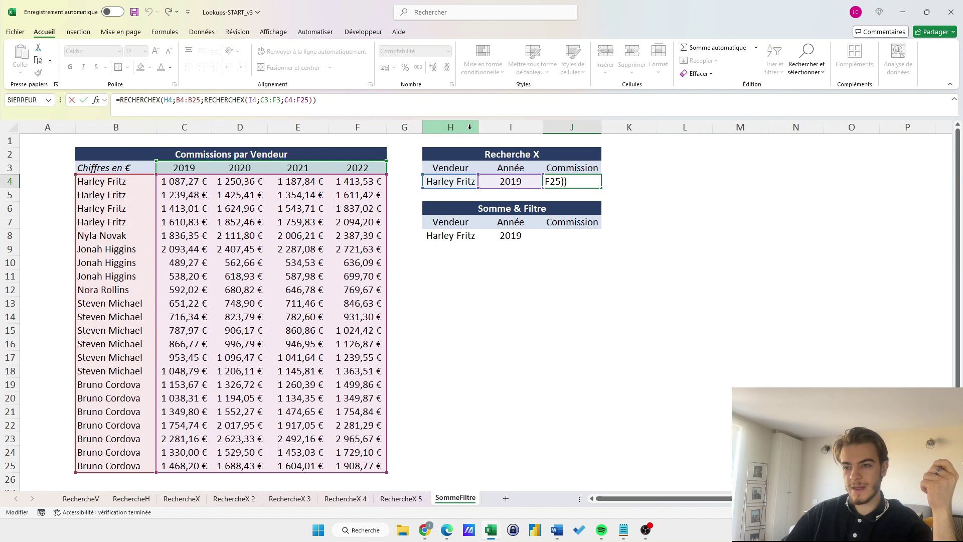
key("ctrl+Return")
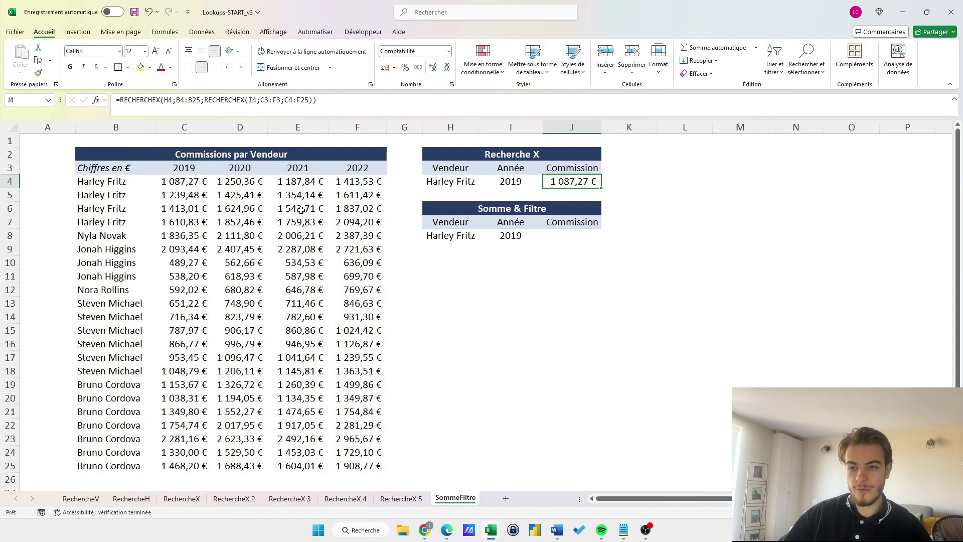
left_click_drag(112, 181, 113, 222)
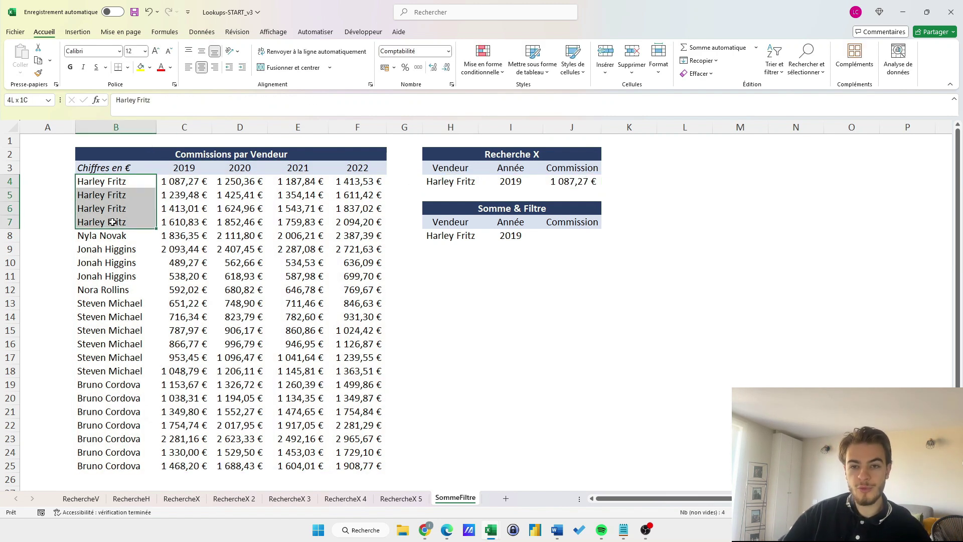
Compare the RECHERCHEX result in J4 with the repeated vendor's 2019 commissions in C4:C7.
left_click(553, 183)
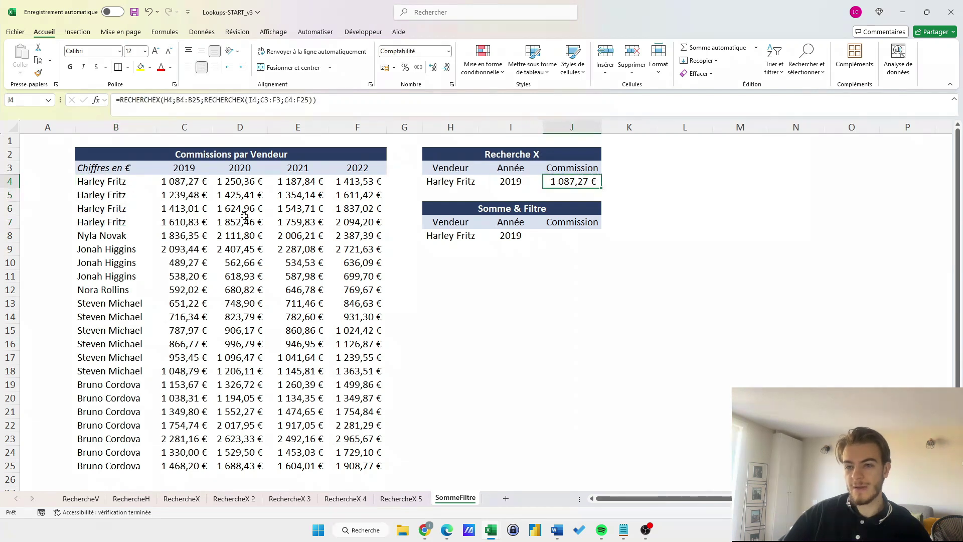
left_click(188, 182)
left_click(183, 209)
key("Down")
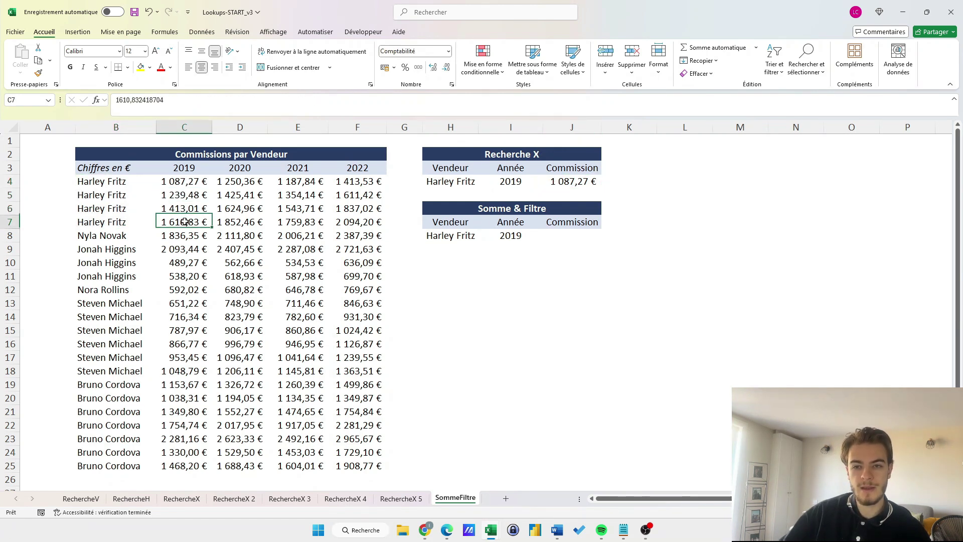
Enter =FILTRE(C4:F25;B4:B25=H8) in J8 and compare the returned rows with C4:F7.
left_click(563, 236)
type("=")
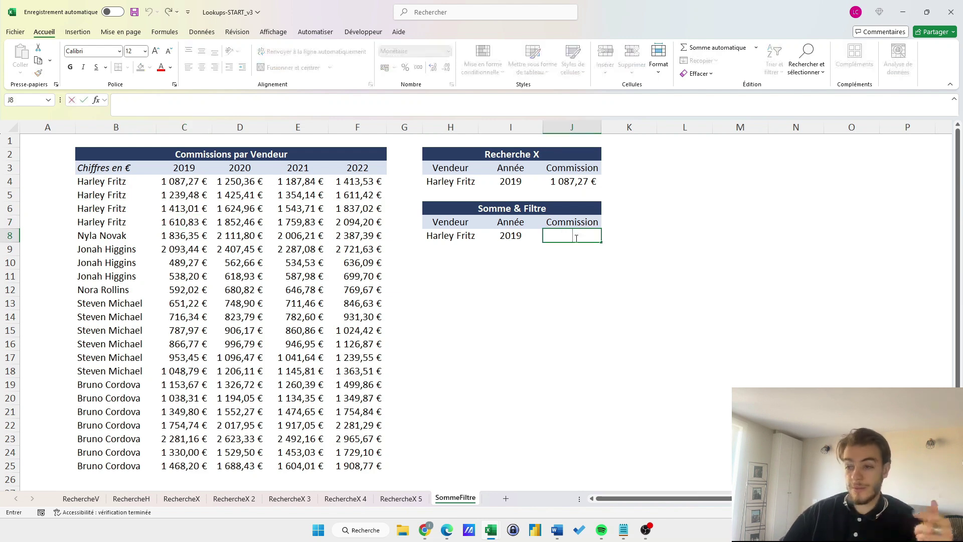
type("=FILTRE(")
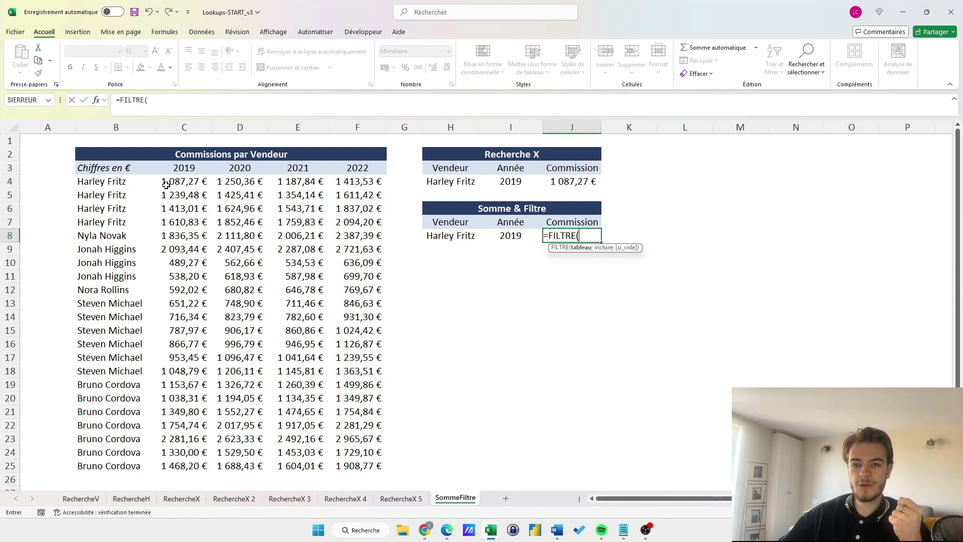
left_click_drag(164, 183, 362, 462)
type(";")
left_click_drag(132, 181, 137, 463)
type("=")
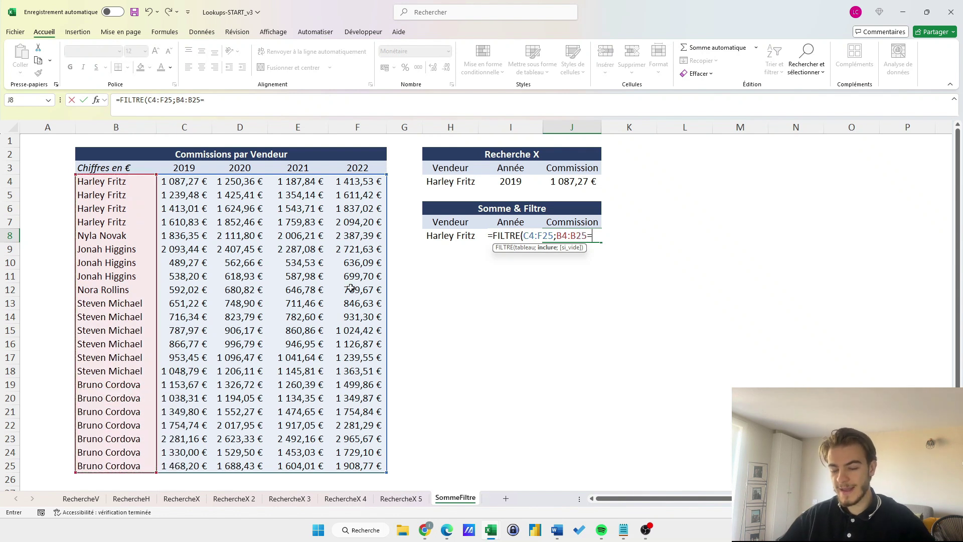
left_click(444, 236)
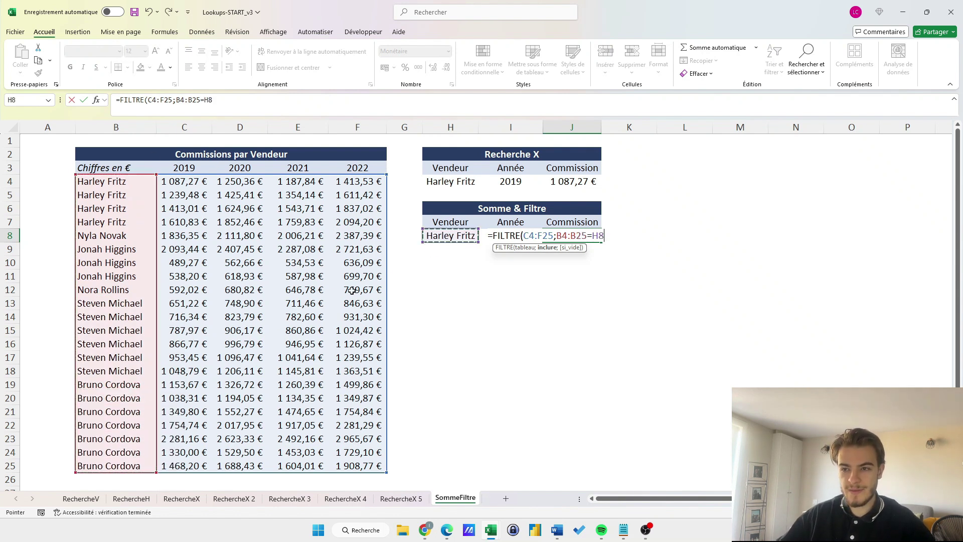
type(")")
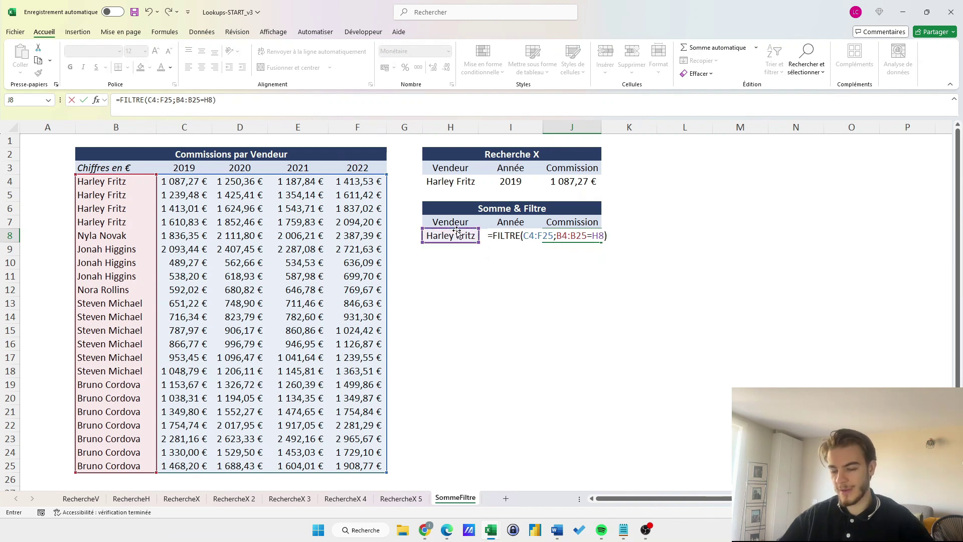
key("Return")
left_click_drag(183, 181, 380, 221)
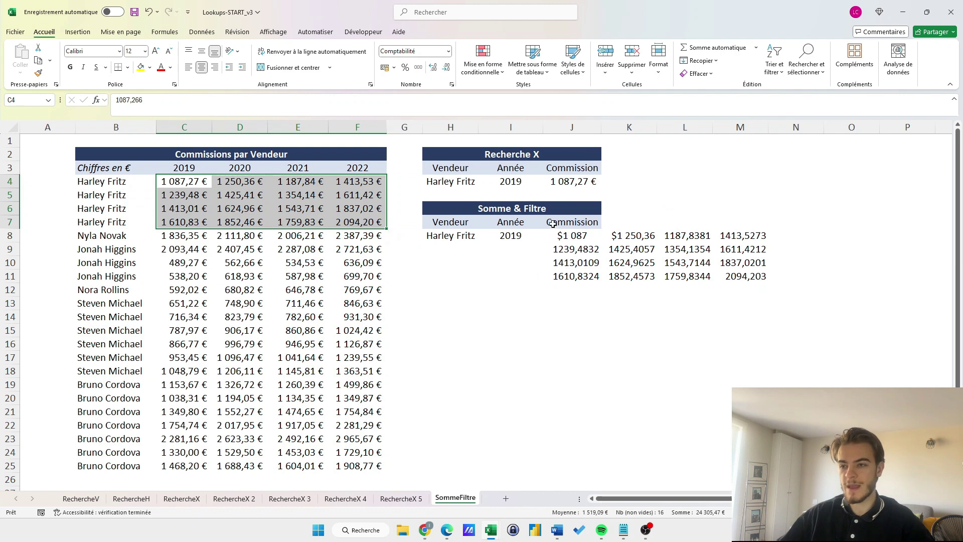
Nest the J8 formula in a second FILTRE with condition C3:F3=I8 and compare its output with C4:C7.
left_click(565, 234)
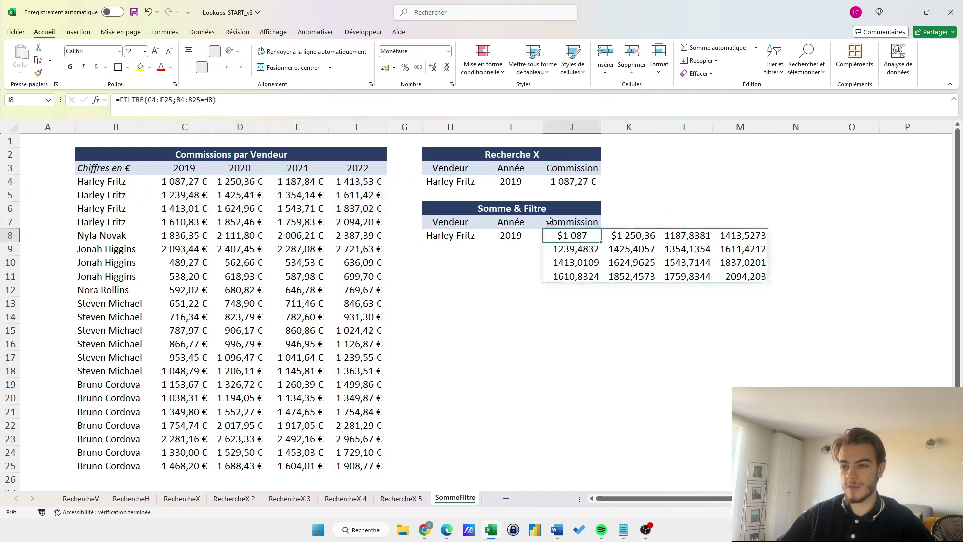
left_click(125, 100)
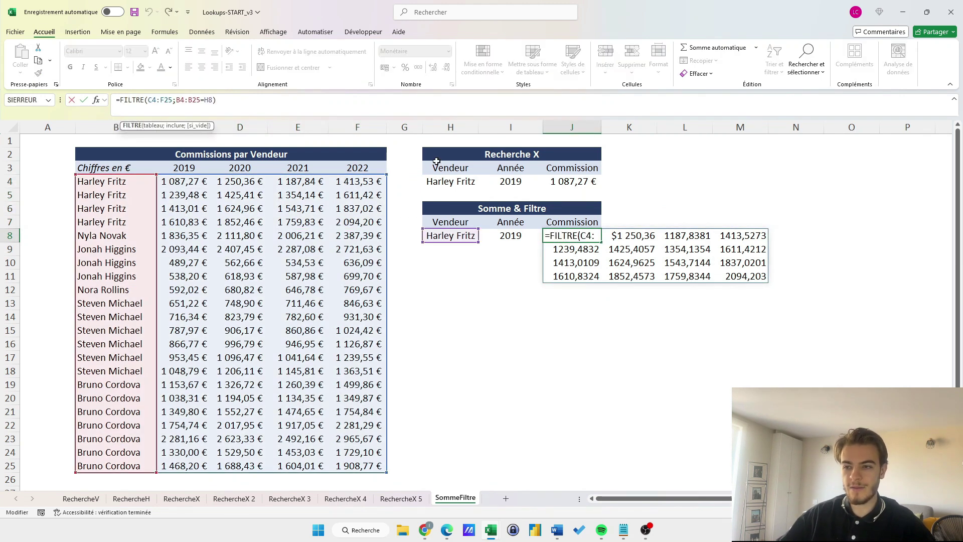
type("FILTRE(C4:F25")
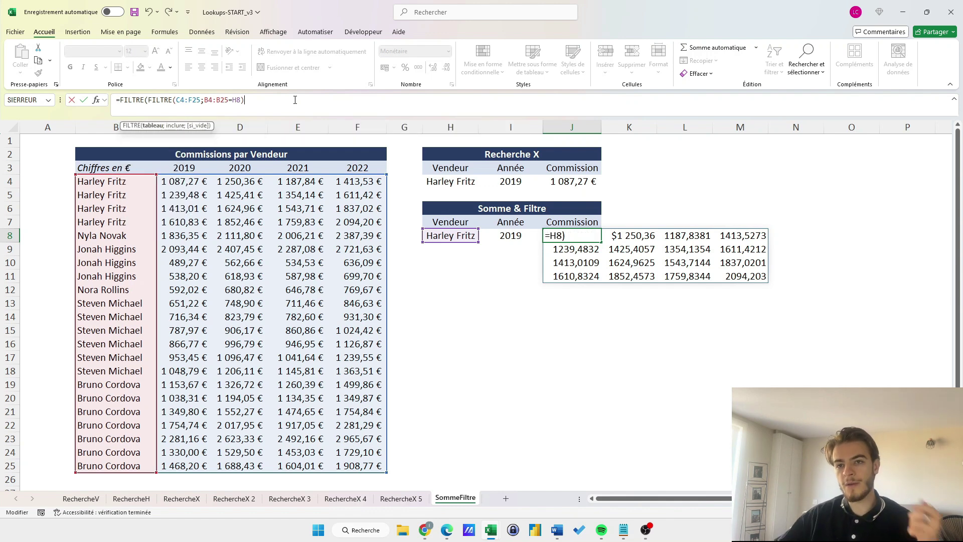
type(";")
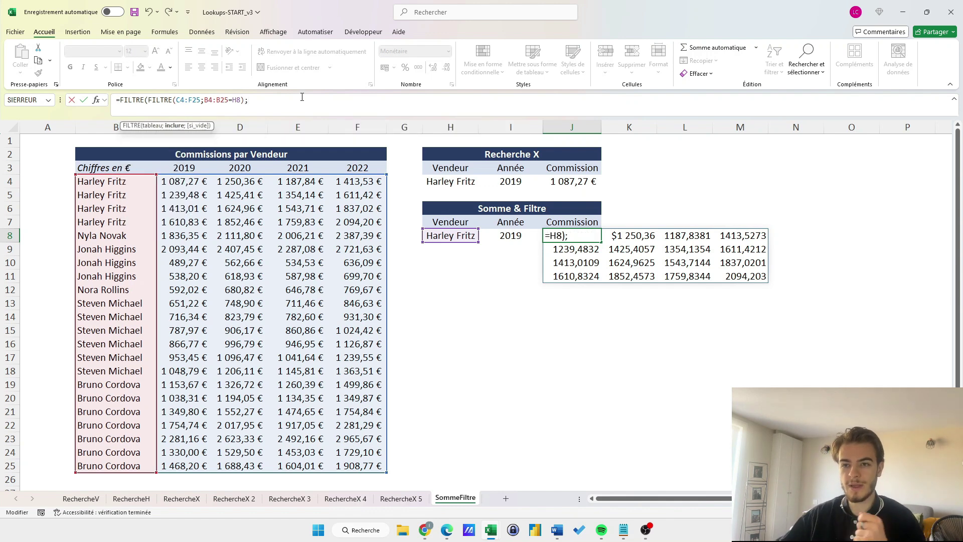
left_click_drag(184, 168, 357, 166)
type("=")
left_click(508, 235)
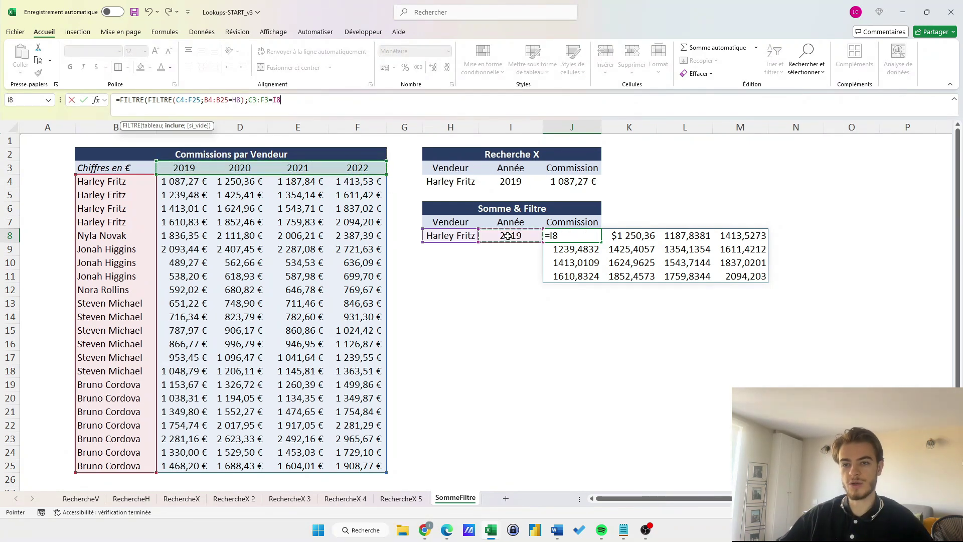
type(")")
key("Return")
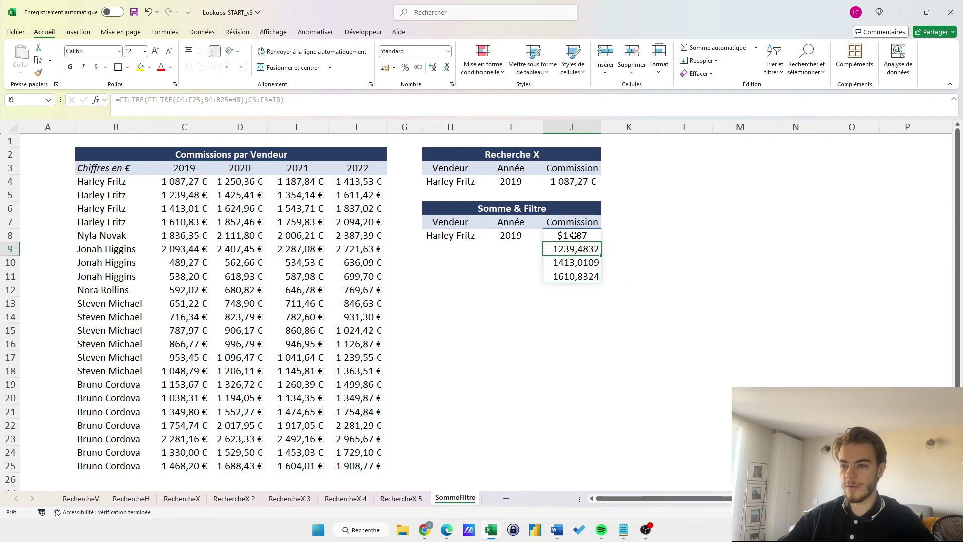
left_click_drag(573, 235, 577, 275)
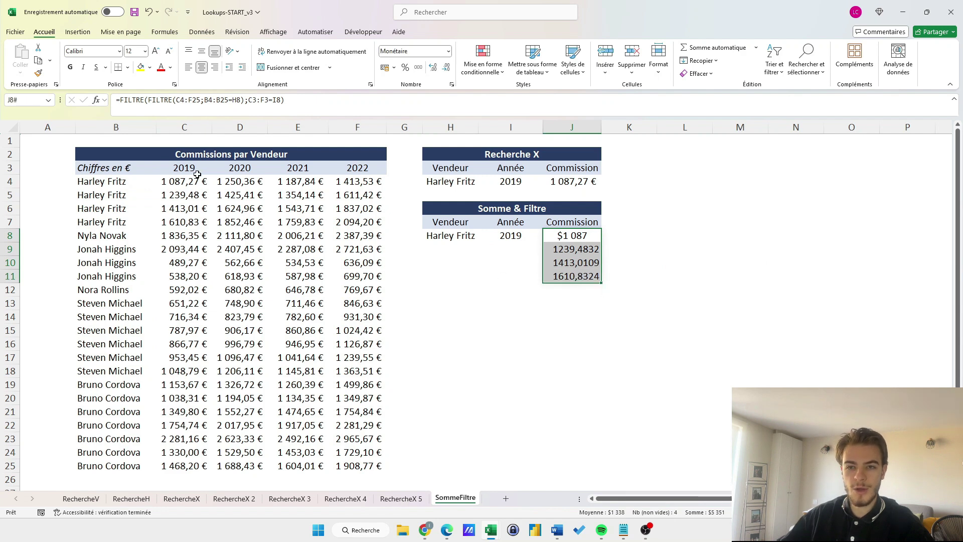
left_click_drag(186, 186, 186, 222)
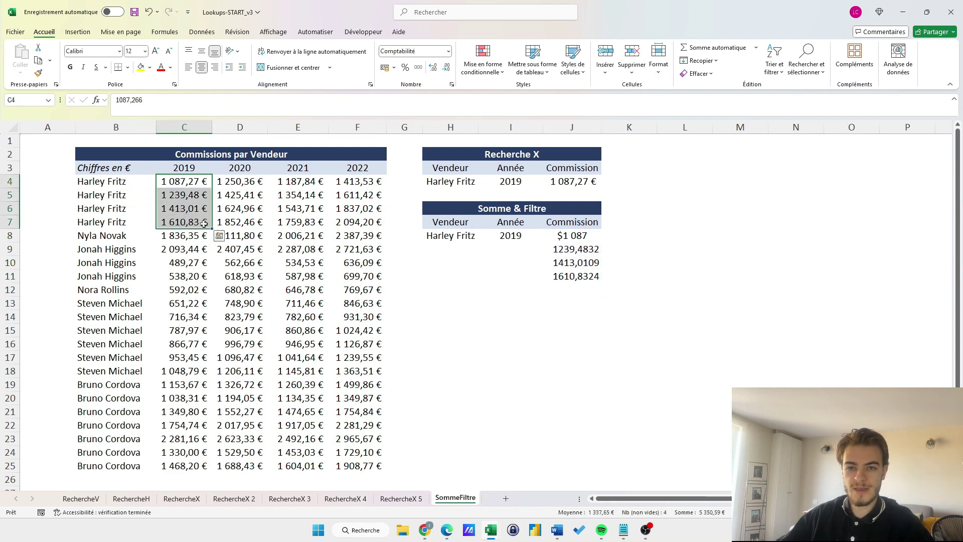
Set the year in I8 to 2020 and check the filtered commissions against D4:D7 for the vendor in B4:B7.
left_click(510, 235)
type("2020")
key("Return")
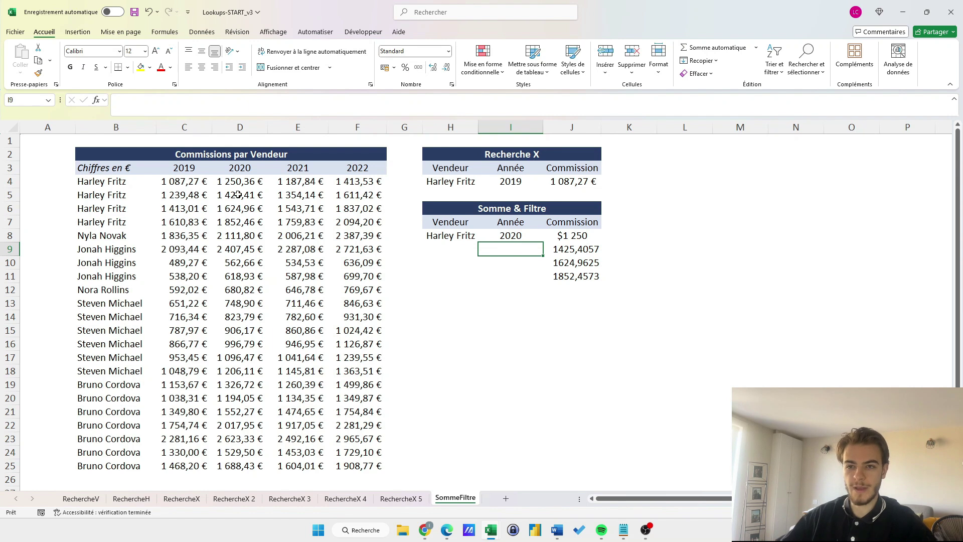
left_click_drag(240, 182, 249, 215)
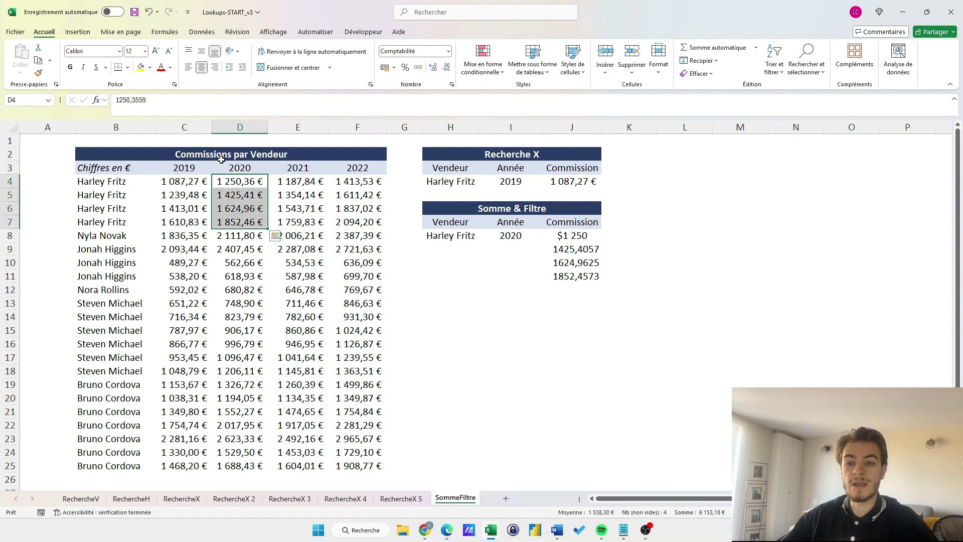
left_click_drag(110, 183, 111, 223)
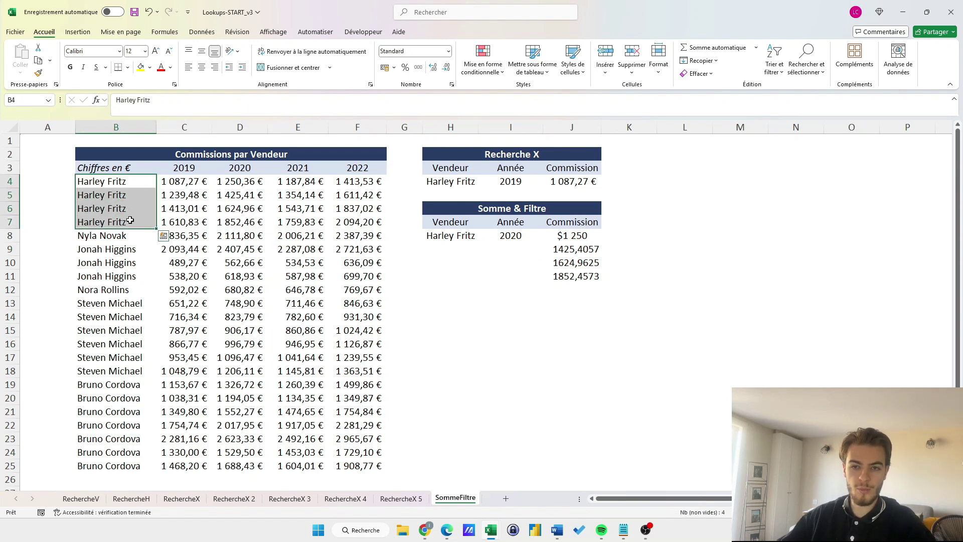
Wrap the nested FILTRE formula in J8 in SOMME to total the vendor's commissions for the chosen year.
left_click(574, 237)
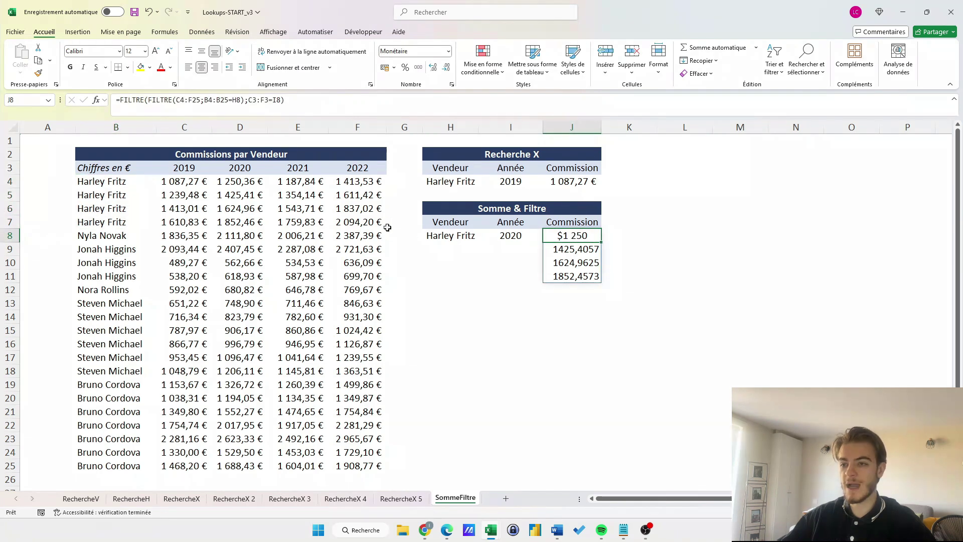
left_click(135, 105)
type("SOMME(")
key("End")
type(")")
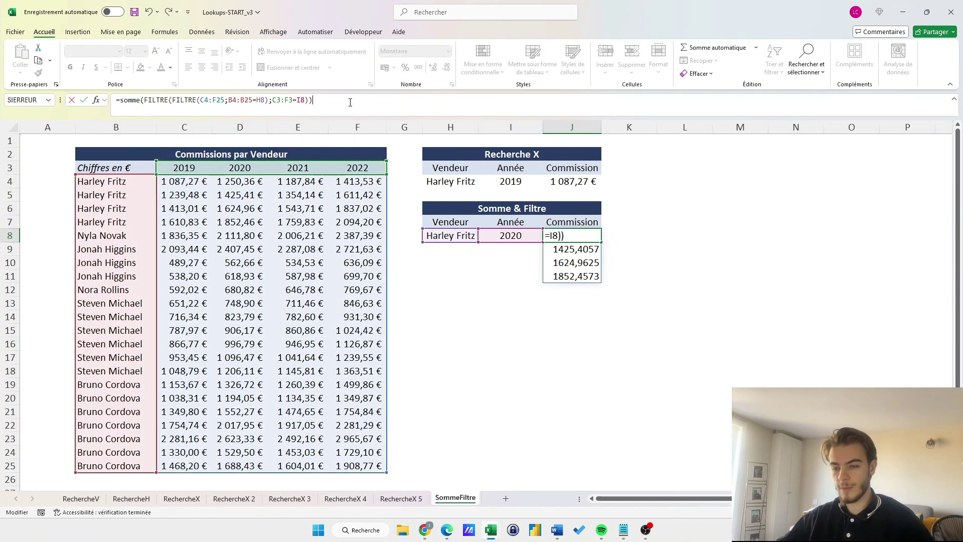
key("Return")
Apply the euro accounting number format to J8 and check the total against the 2020 commissions in D4:D7.
left_click(562, 234)
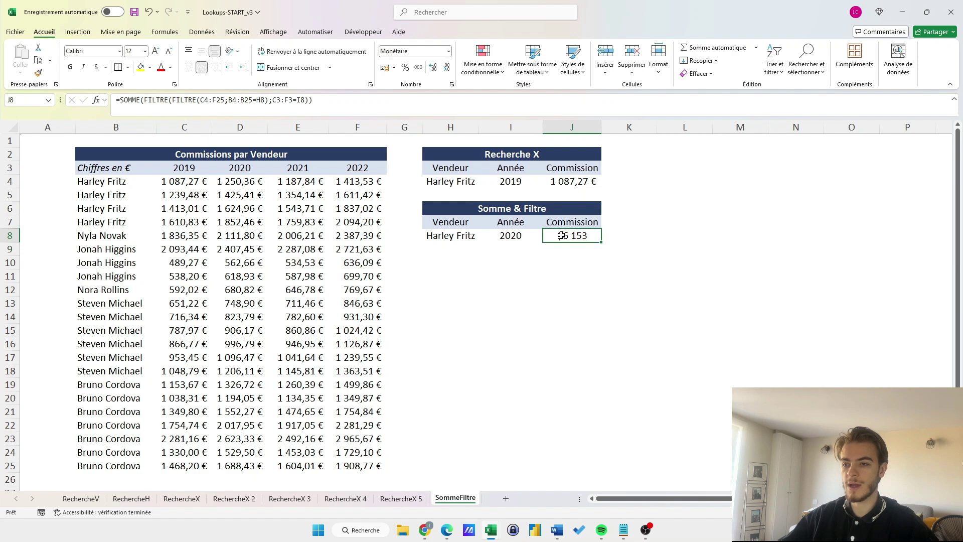
left_click_drag(185, 178, 185, 222)
left_click(560, 235)
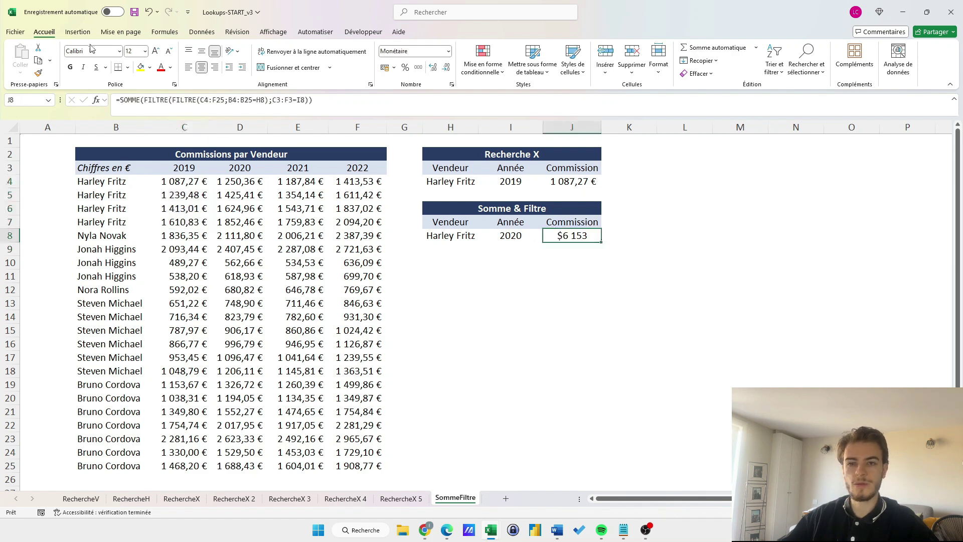
left_click(385, 67)
left_click_drag(185, 178, 190, 222)
left_click_drag(240, 180, 241, 222)
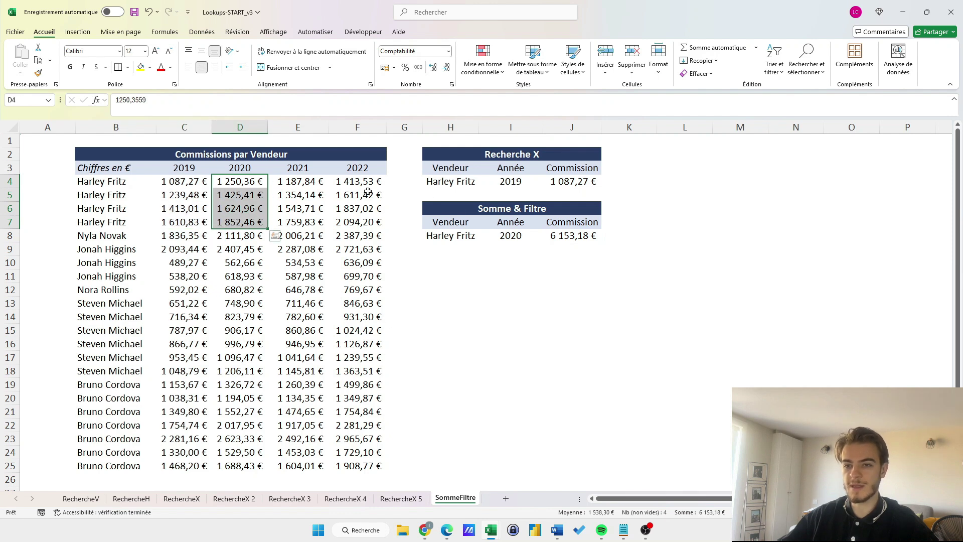
Set the year in I8 to 2021 and check the J8 total against the vendor's commissions in E4:E7.
left_click(521, 236)
type("2021")
key("Return")
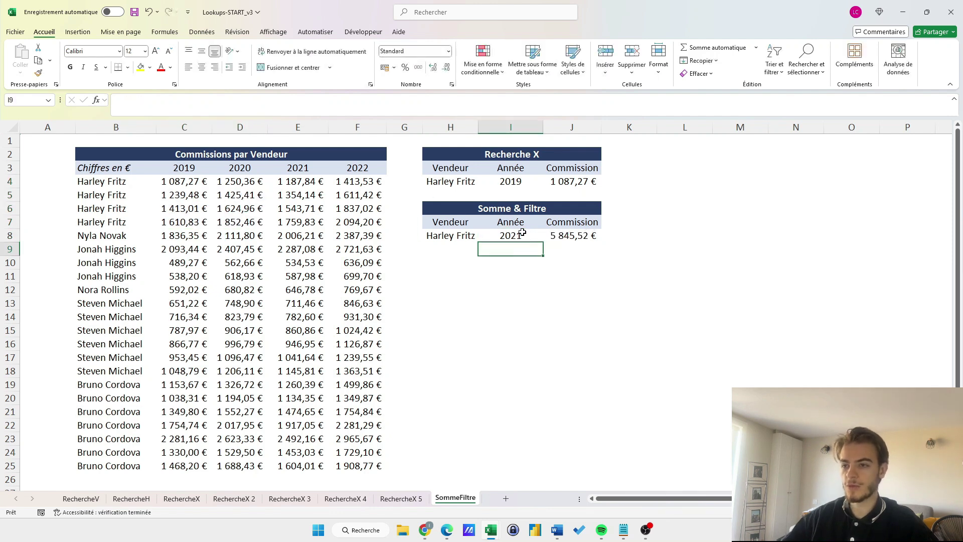
left_click_drag(303, 179, 308, 222)
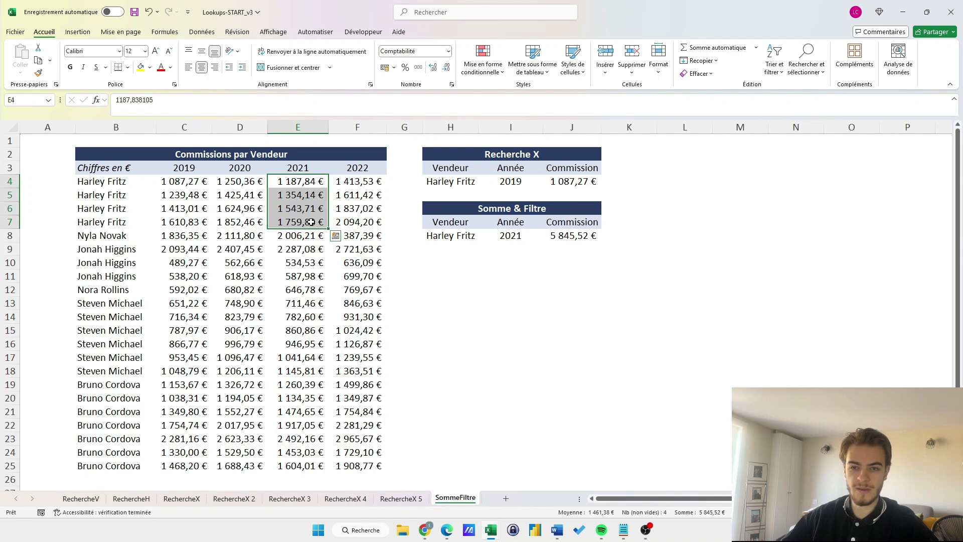
left_click_drag(128, 182, 131, 207)
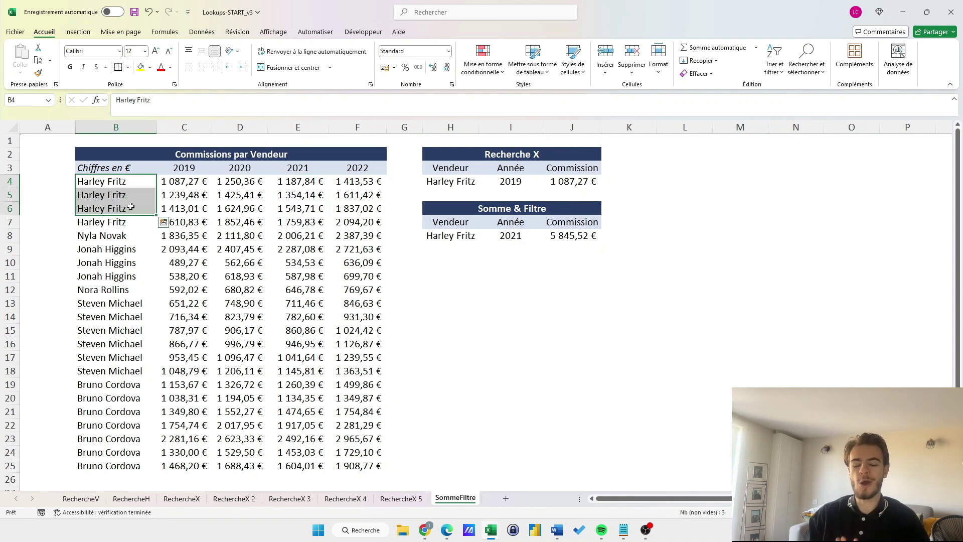